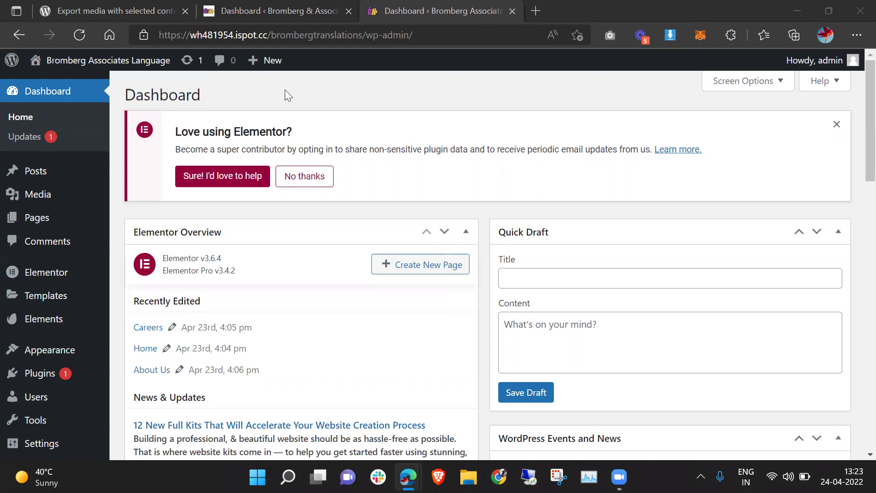
Open the list of all posts on the live brombergtranslations.com site and look it over.
click(280, 2)
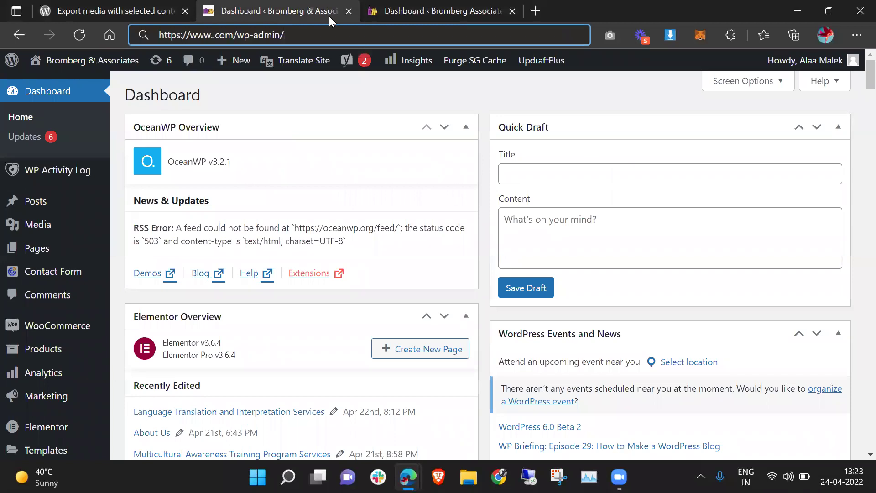
click(331, 31)
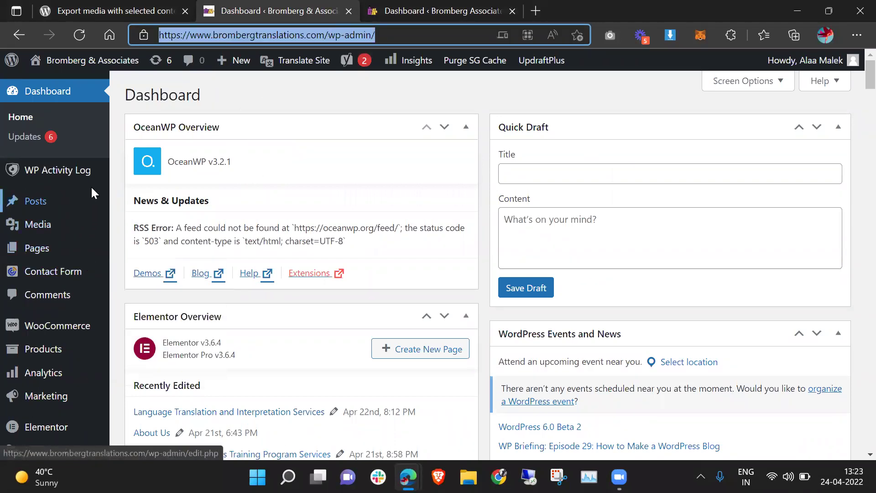
click(76, 209)
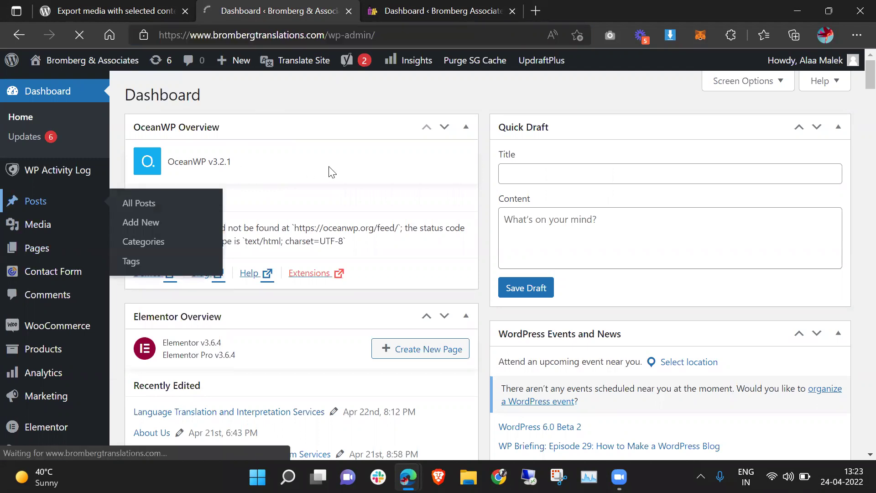
click(430, 7)
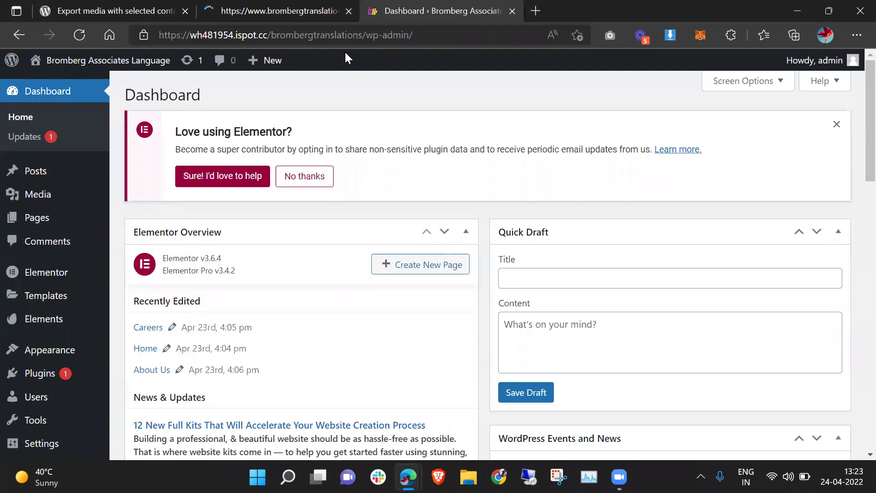
click(307, 13)
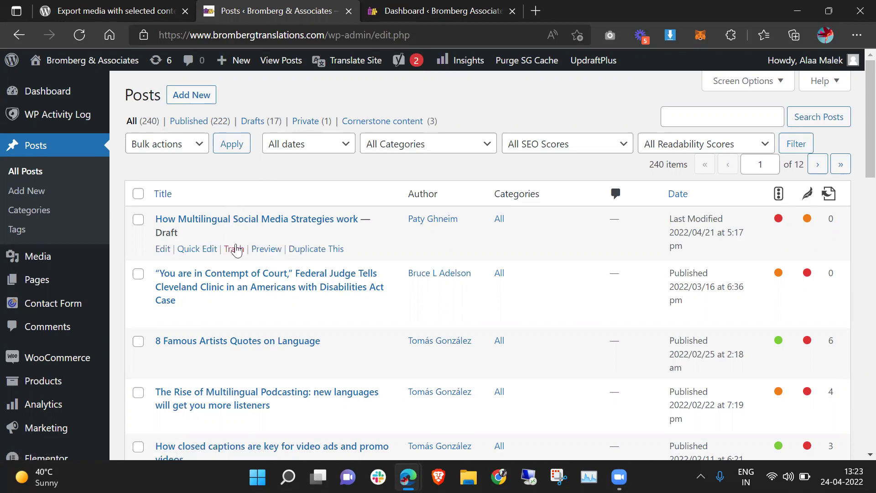
scroll(251, 192, down, 1)
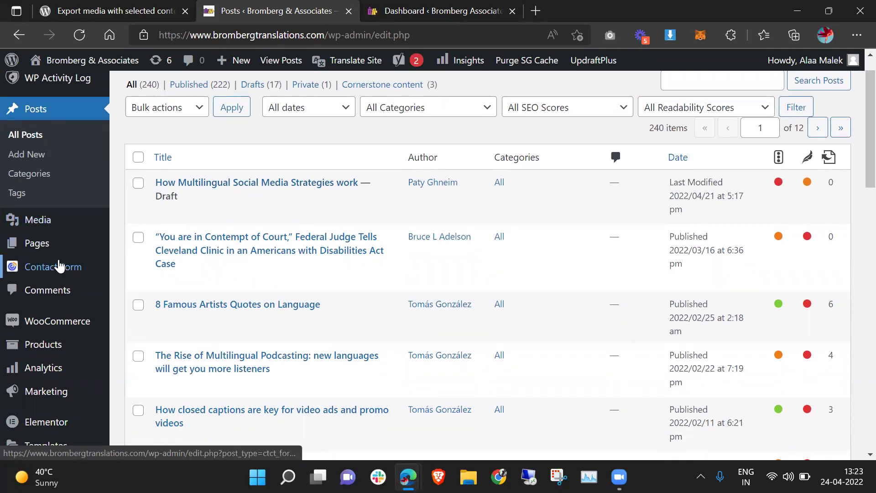
Open the live site's Export tool and choose Posts as the content to export.
scroll(61, 272, down, 3)
scroll(64, 277, down, 1)
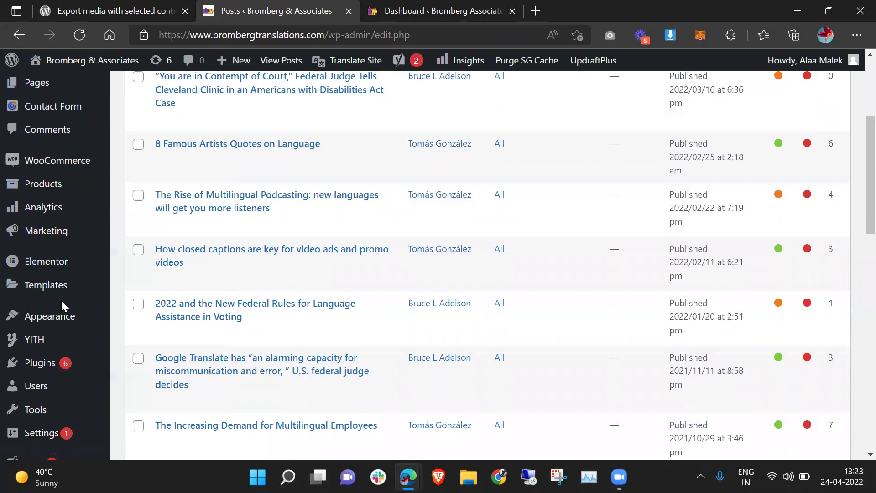
mouse_move(53, 406)
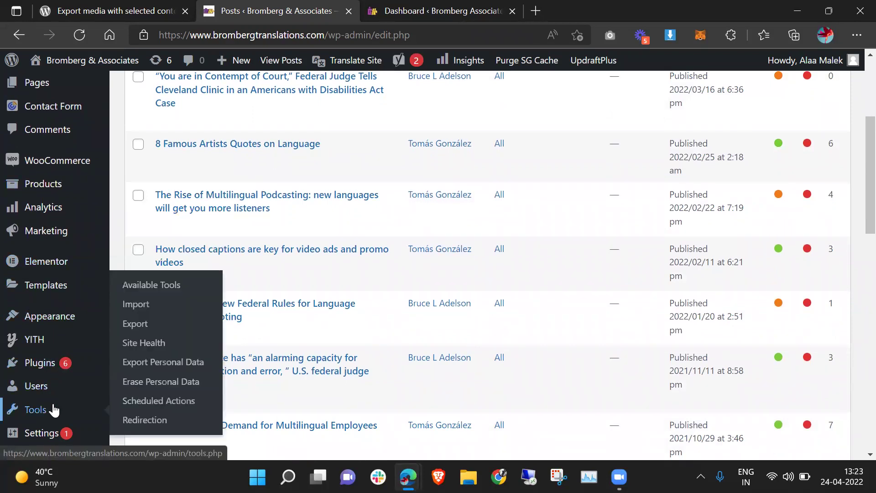
click(156, 322)
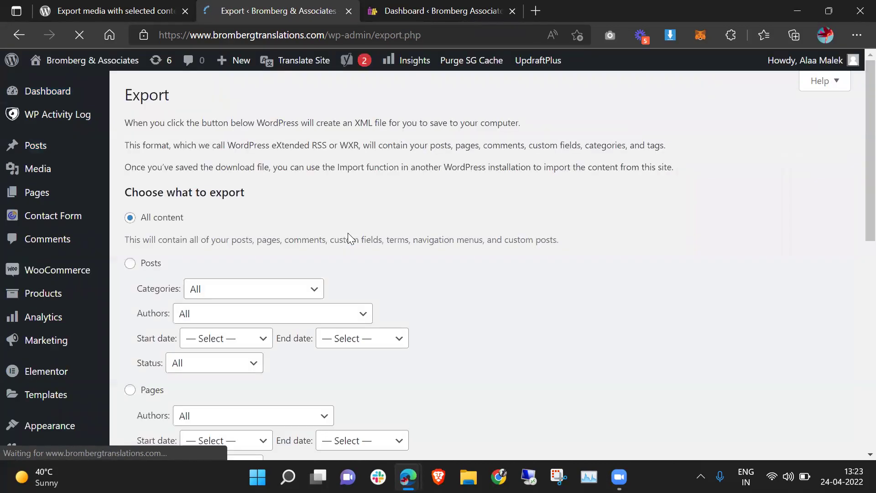
scroll(347, 237, down, 3)
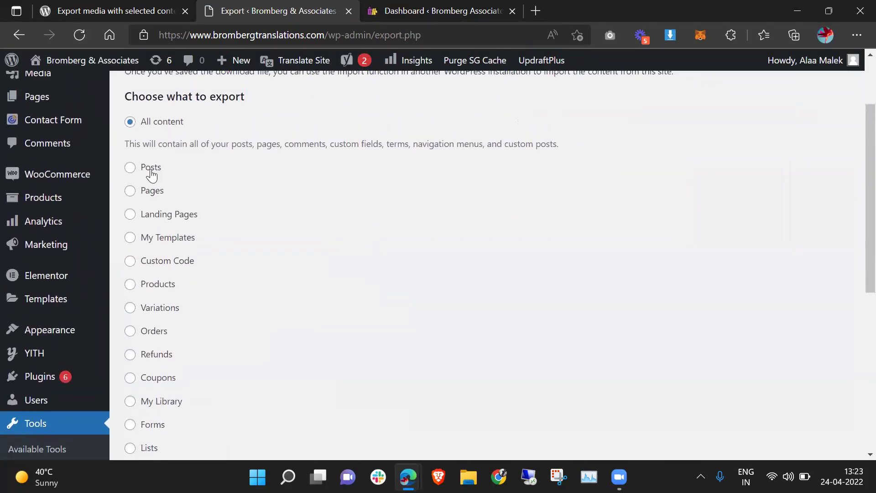
click(151, 168)
Examine the post filters and the other content types offered for export.
scroll(296, 178, down, 2)
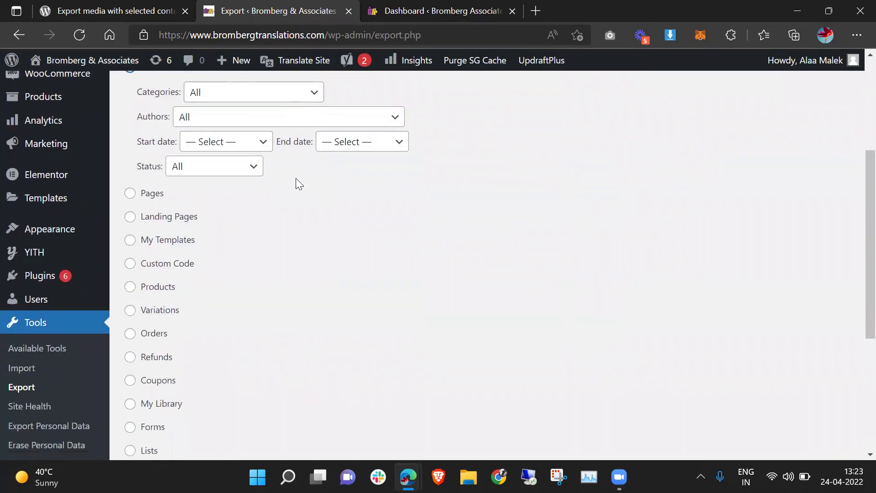
scroll(276, 178, down, 3)
scroll(276, 178, up, 5)
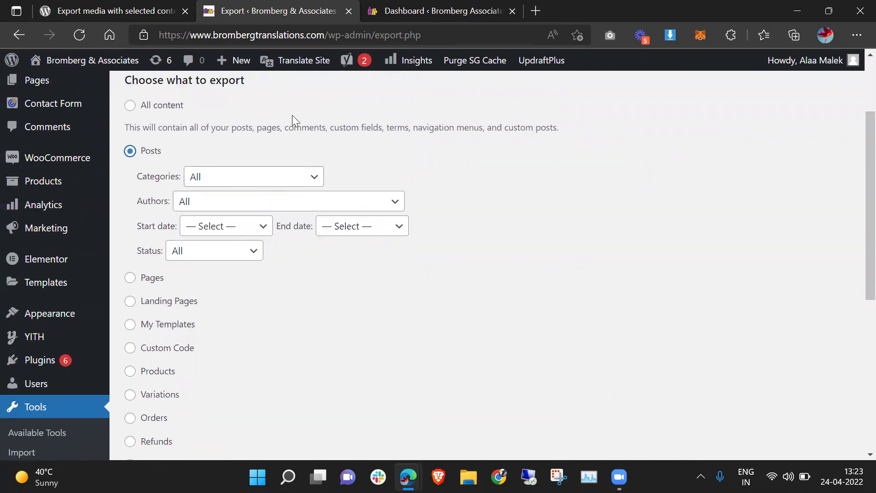
scroll(83, 99, up, 1)
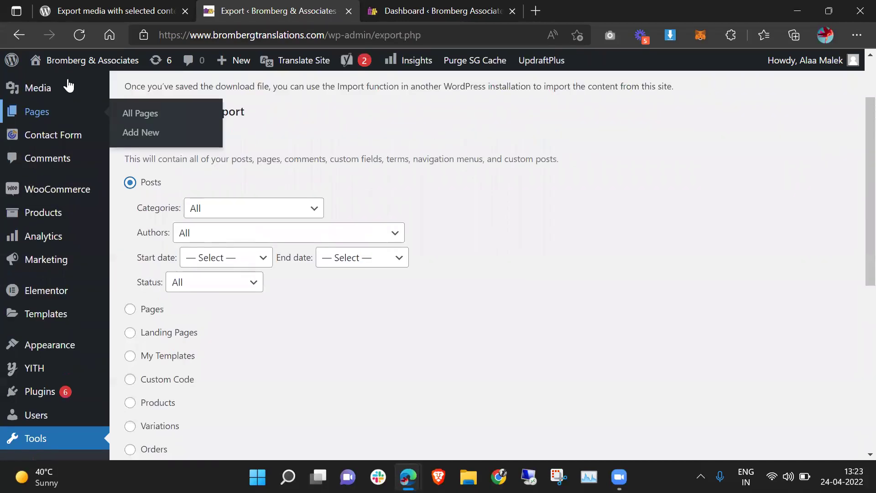
mouse_move(69, 75)
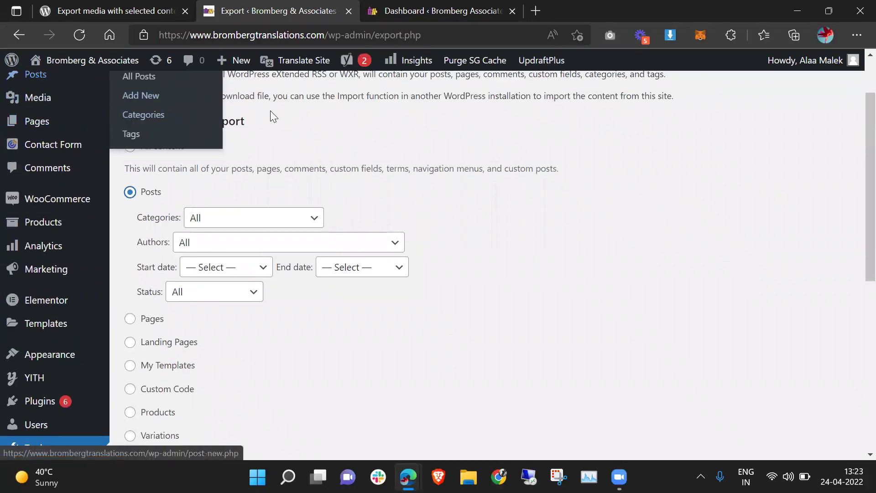
scroll(270, 111, down, 6)
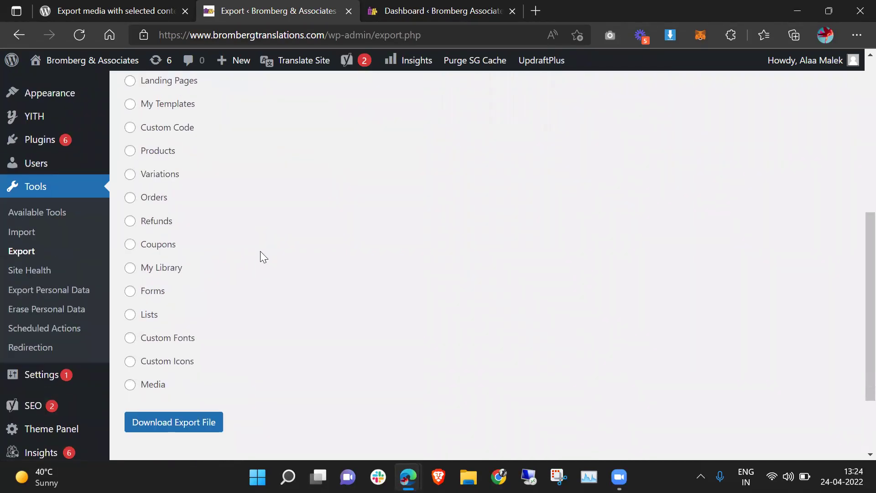
scroll(209, 333, up, 5)
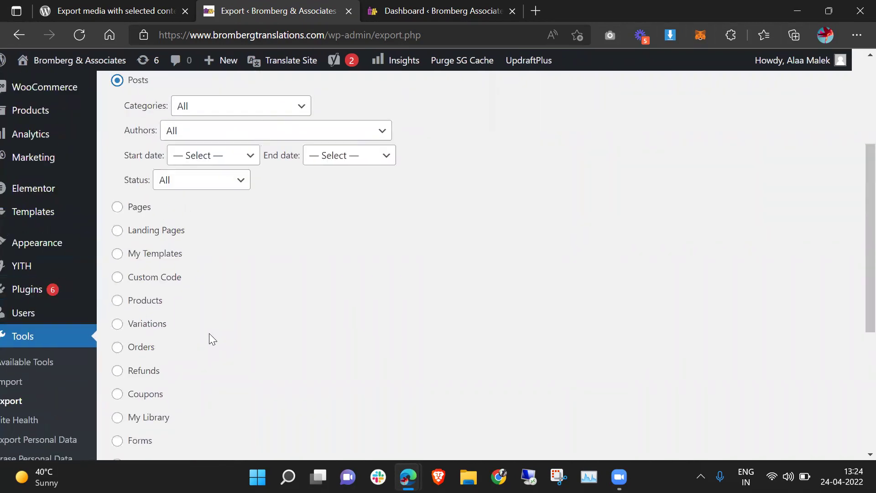
Copy the plugin title "Export media with selected content" from its WordPress.org page.
click(125, 8)
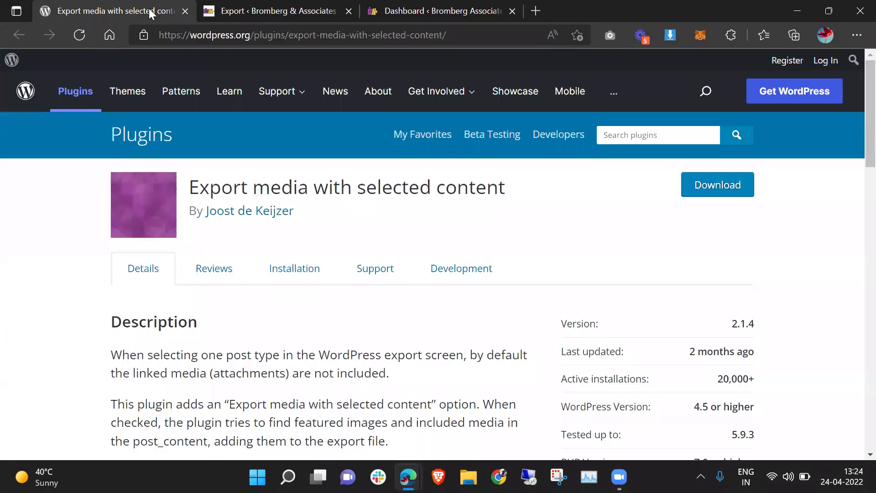
triple_click(258, 187)
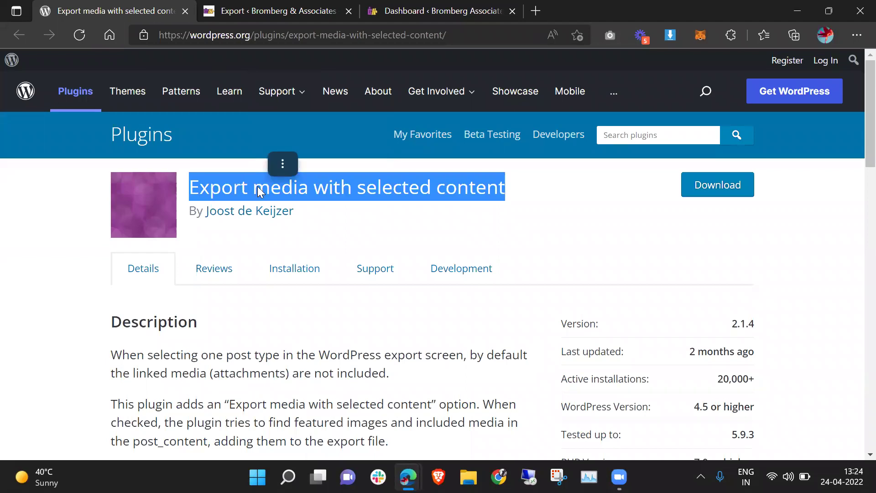
right_click(260, 190)
click(312, 123)
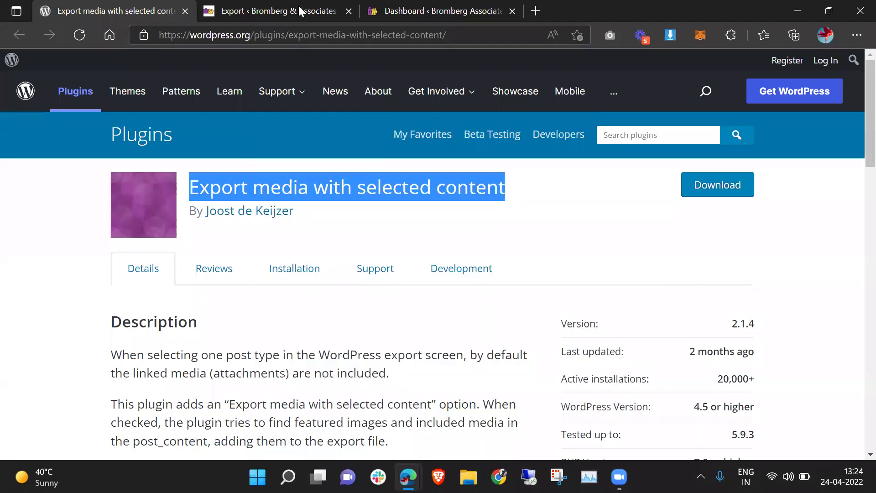
Open the live site's Add Plugins page in a separate browser tab, closing the extra tab opened with it.
click(271, 16)
scroll(187, 169, down, 1)
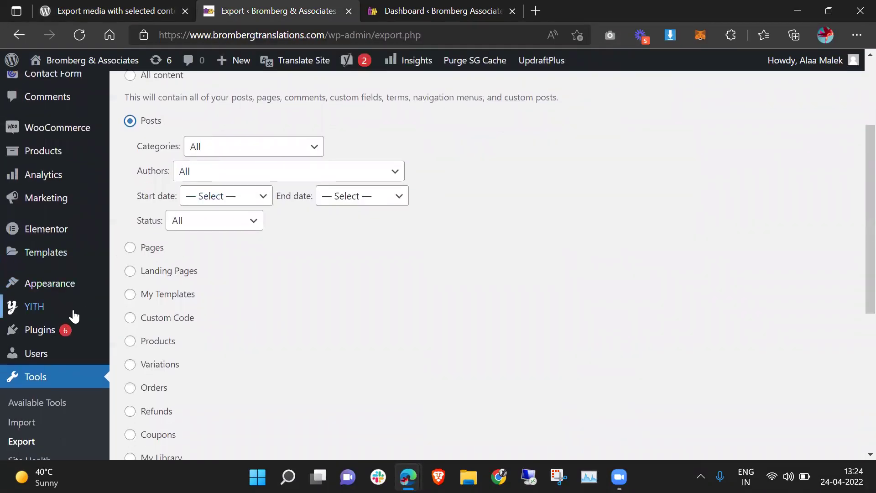
mouse_move(68, 330)
middle_click(127, 343)
middle_click(131, 352)
click(393, 9)
click(479, 9)
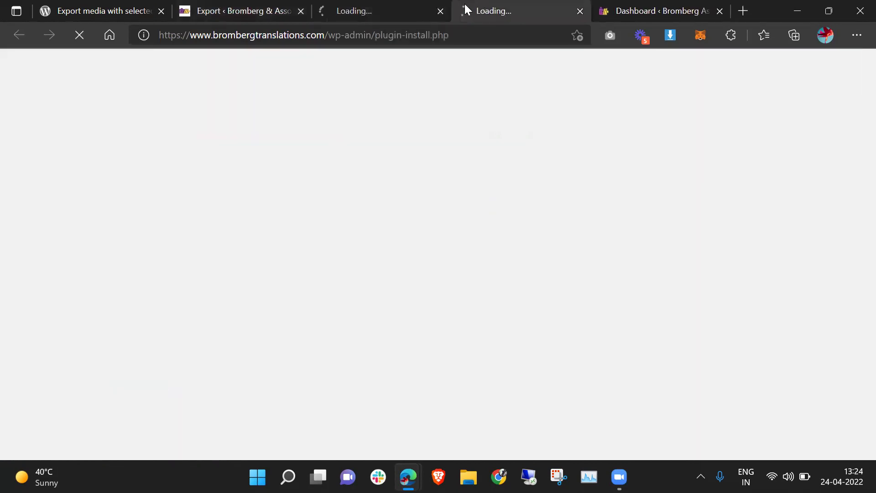
click(440, 11)
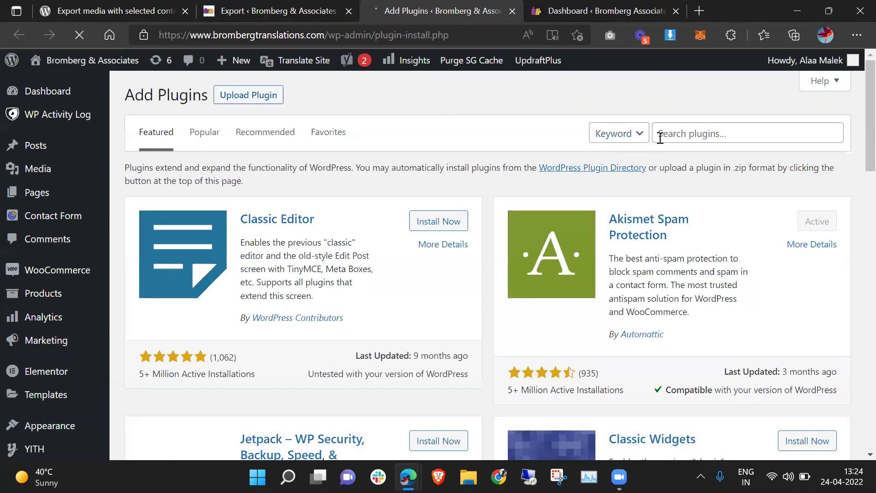
Search the plugin directory for "Export media with selected content".
click(683, 136)
key(ctrl+v)
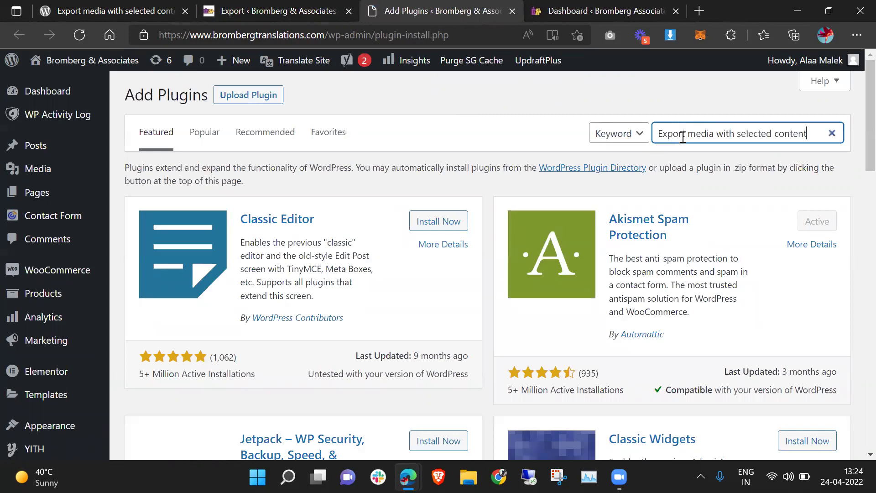
key(Return)
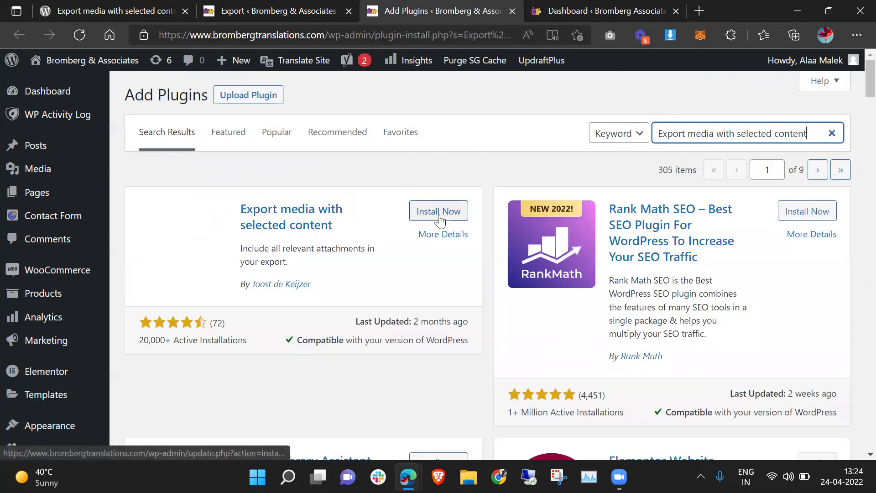
Find the "Export media with selected content" plugin among the results, then install and activate it.
key(ctrl+f)
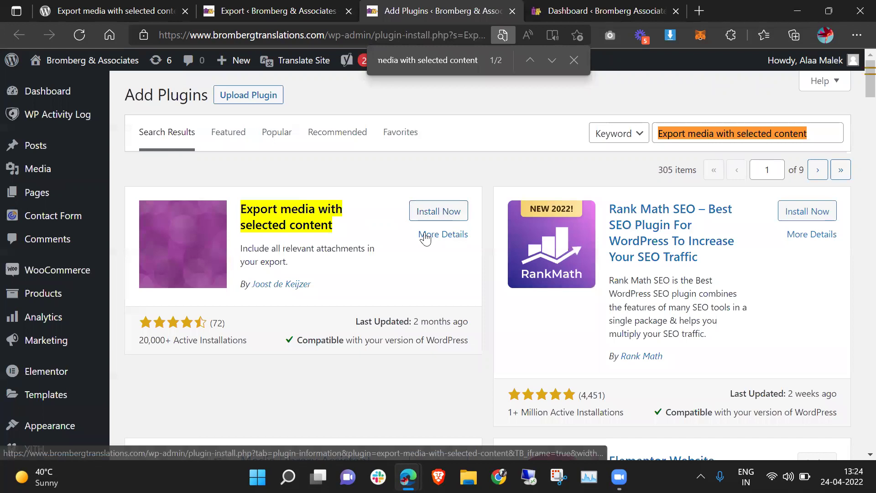
click(115, 5)
click(439, 7)
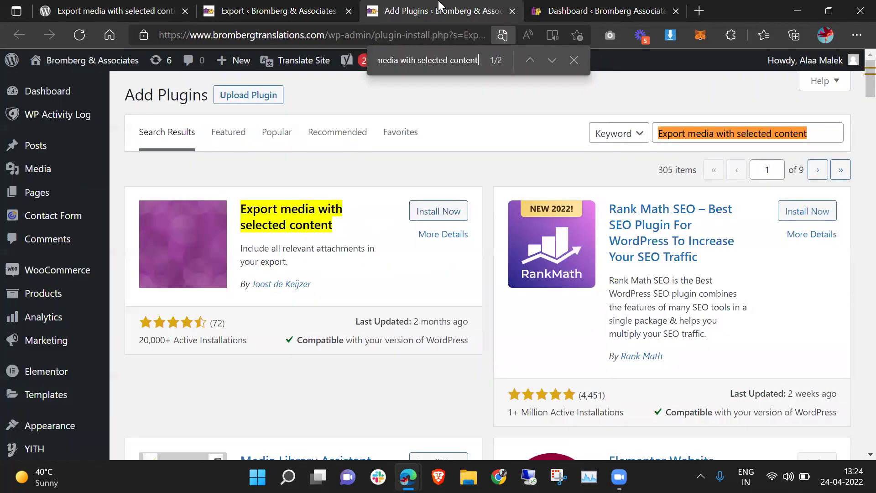
click(436, 215)
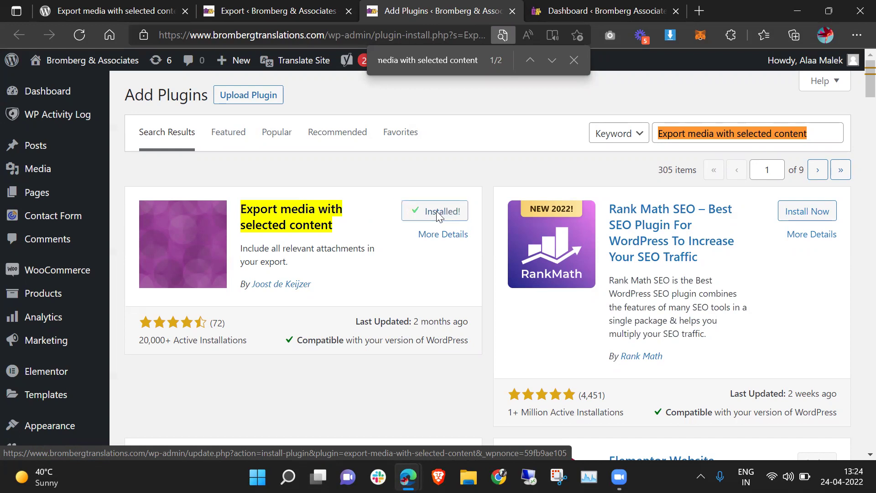
click(437, 216)
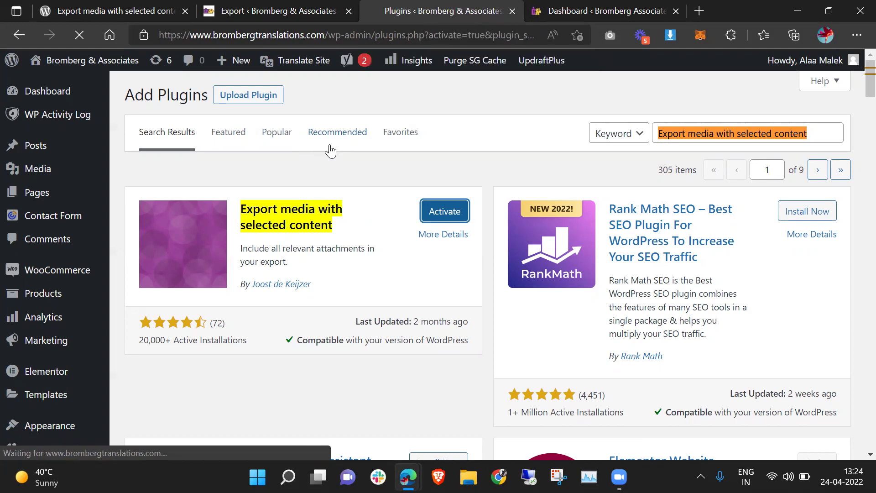
Reopen the Export tool with the new plugin active, choose Posts as the content, and locate the "Export media with selected content" option.
scroll(331, 151, down, 5)
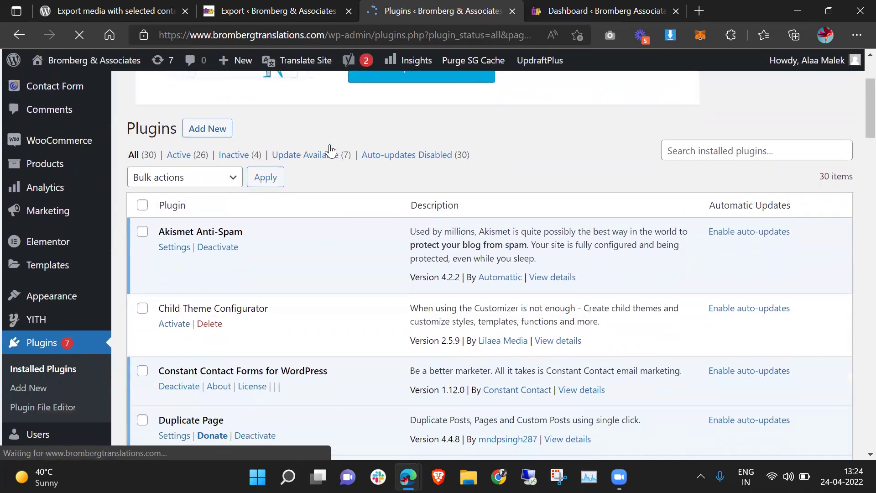
scroll(263, 196, down, 3)
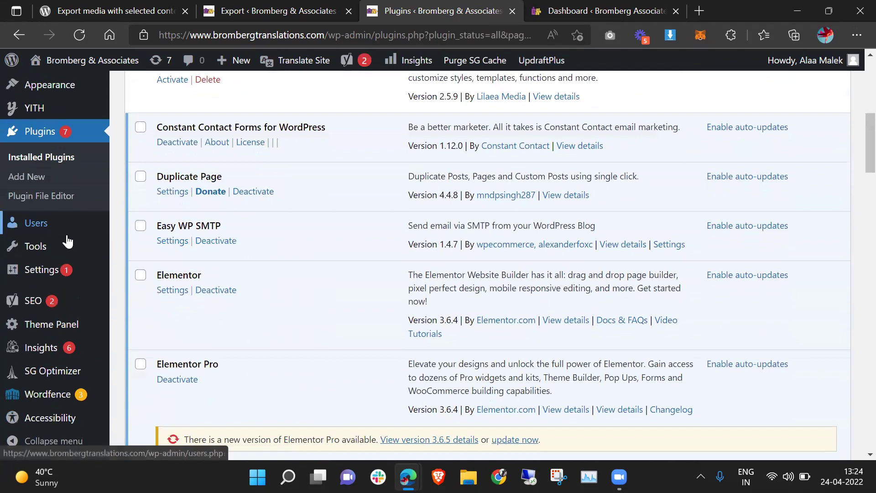
mouse_move(64, 245)
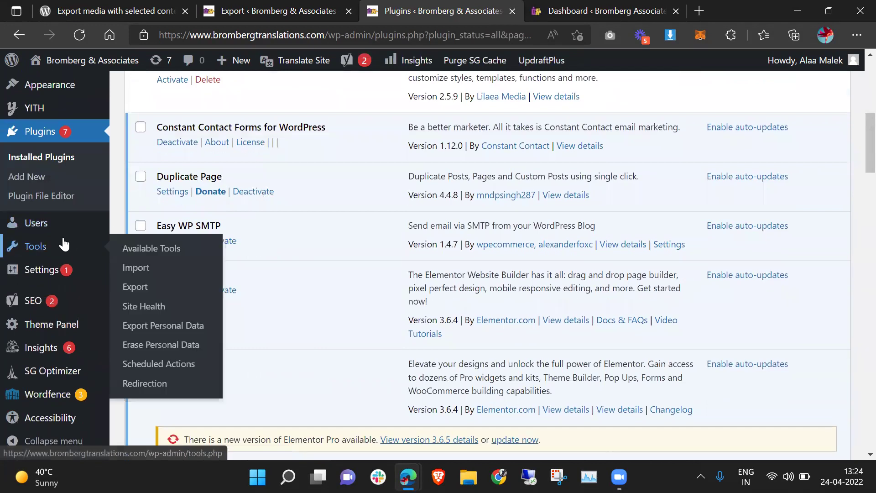
click(144, 288)
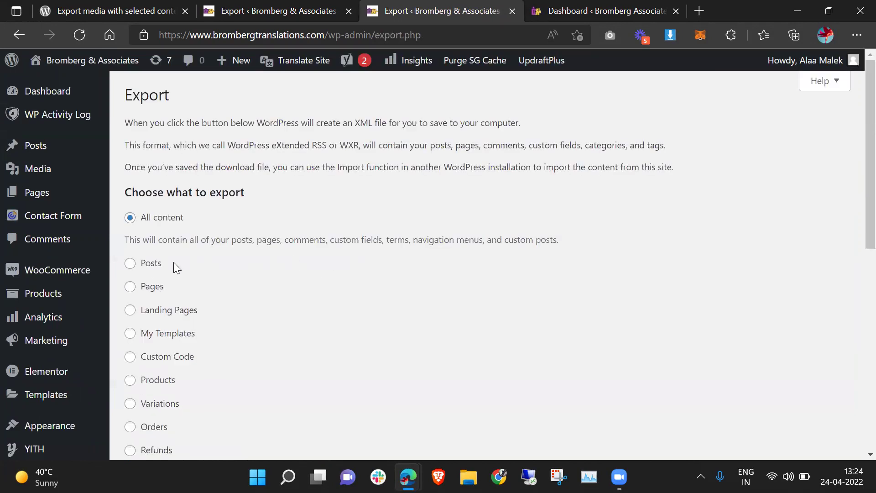
click(146, 269)
scroll(359, 211, down, 9)
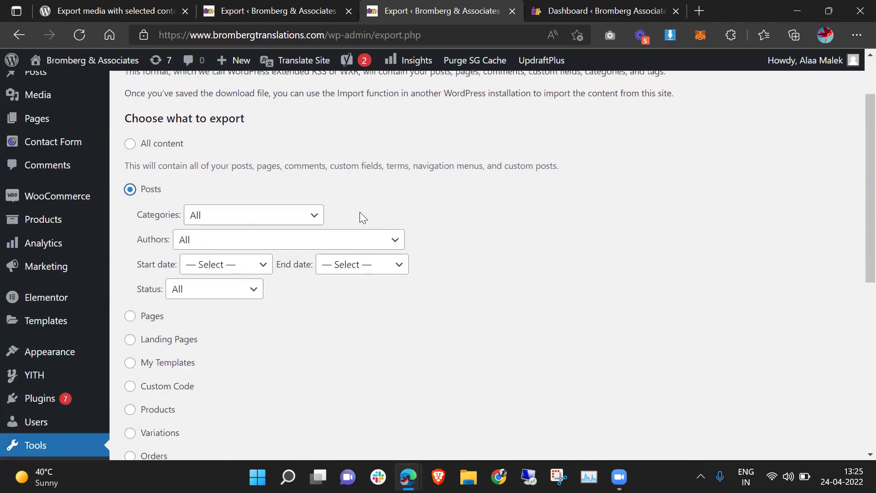
scroll(359, 212, down, 1)
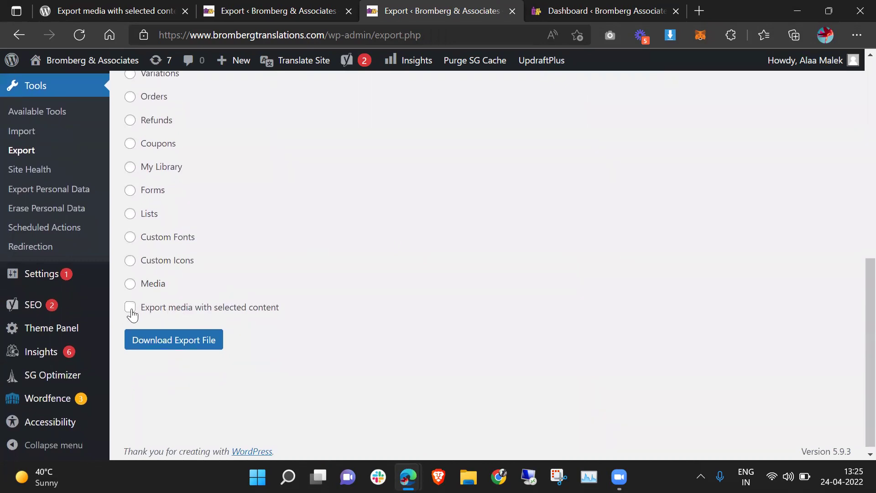
scroll(300, 241, up, 7)
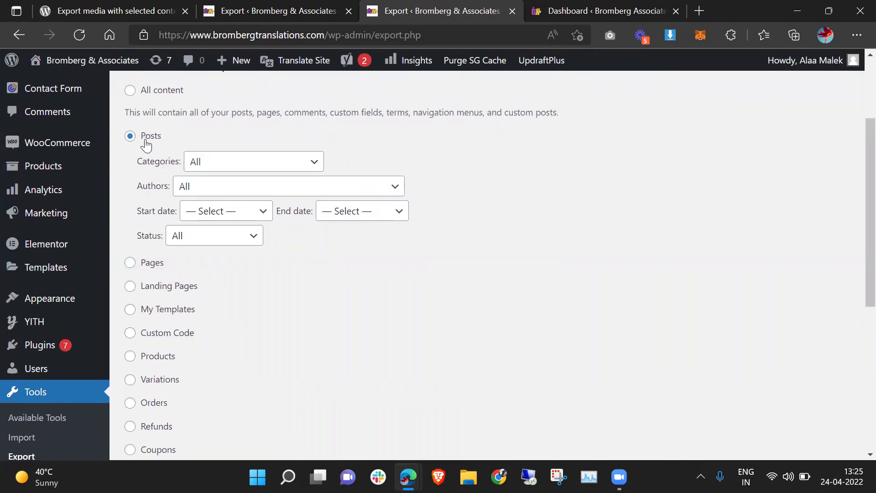
Include media with the selected posts and download the export file, checking it in the browser's download list.
scroll(244, 164, down, 7)
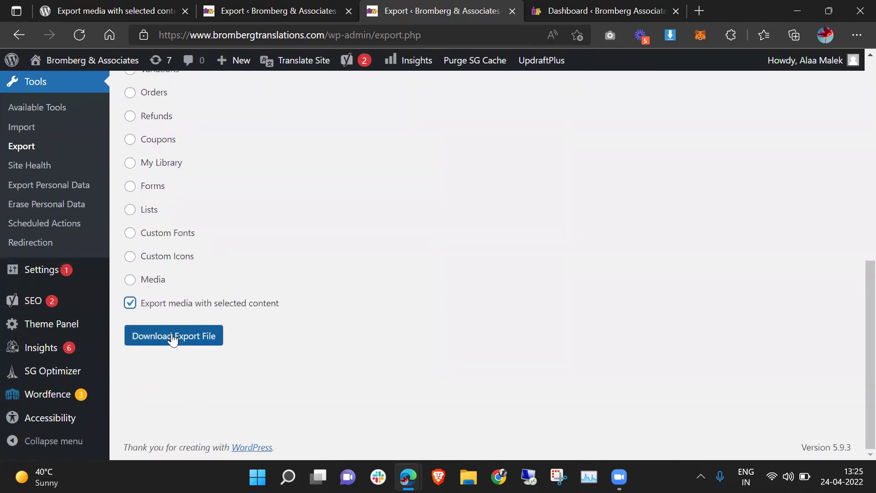
click(172, 339)
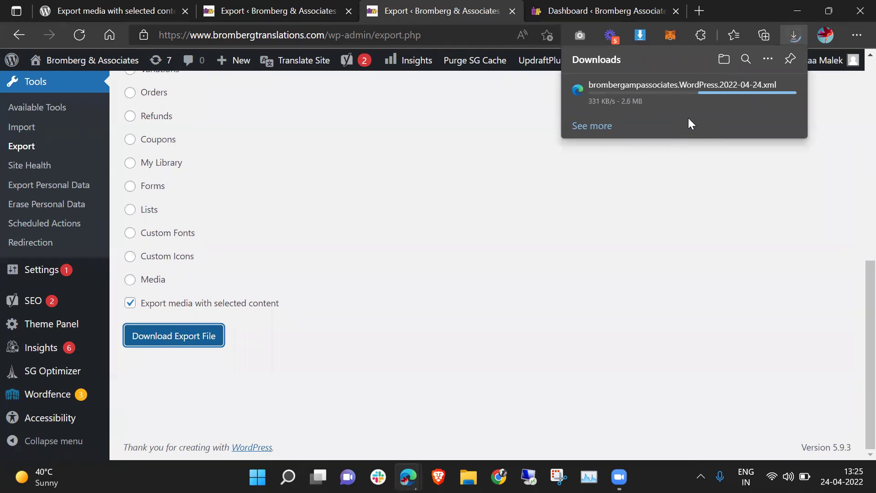
mouse_move(698, 110)
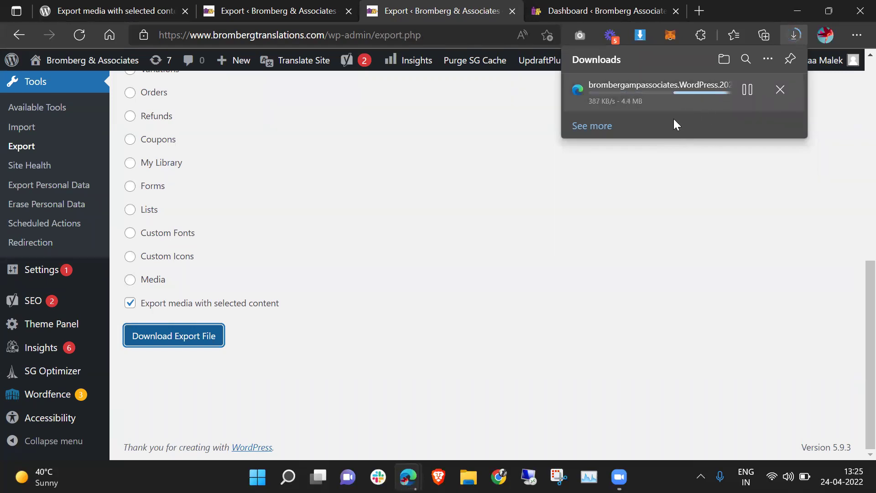
click(597, 132)
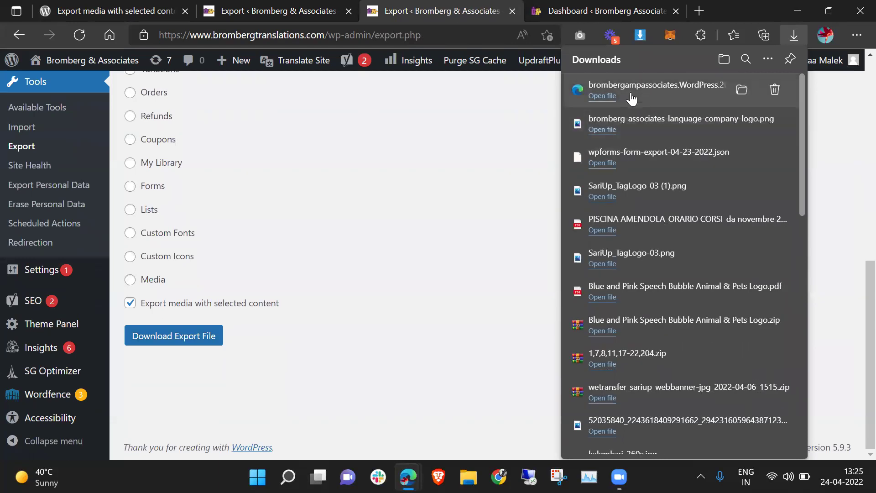
click(475, 130)
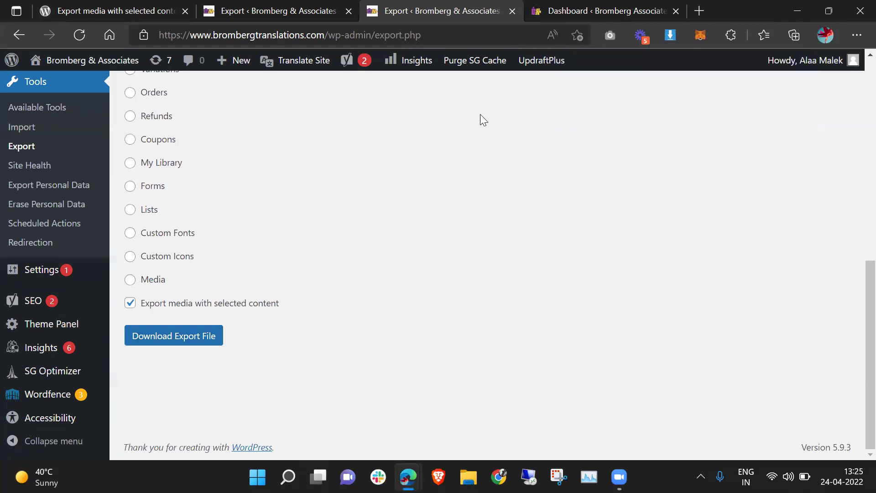
Switch to the new site's dashboard and move its "Hello world!" post to the trash.
click(565, 5)
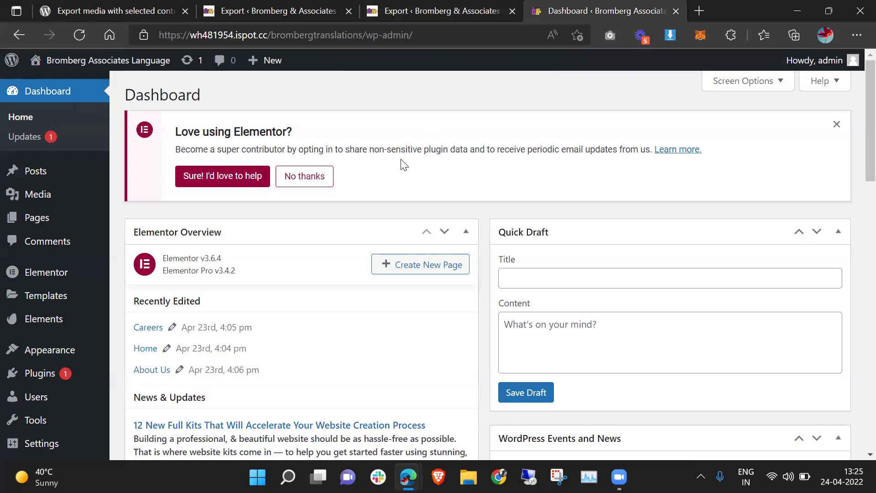
scroll(401, 163, down, 2)
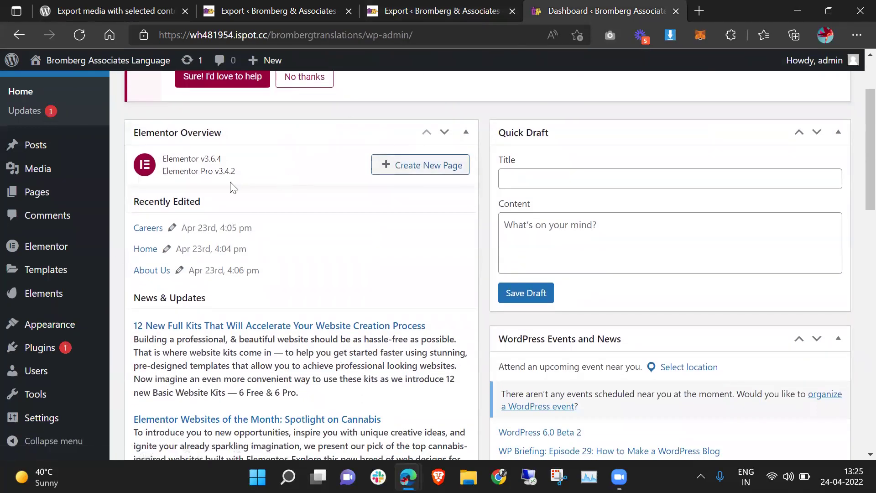
scroll(91, 201, down, 1)
mouse_move(18, 154)
click(45, 155)
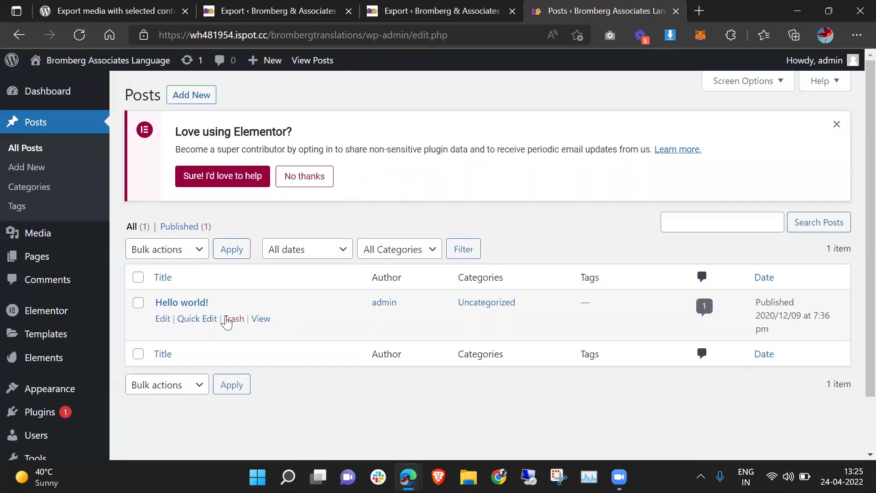
click(227, 321)
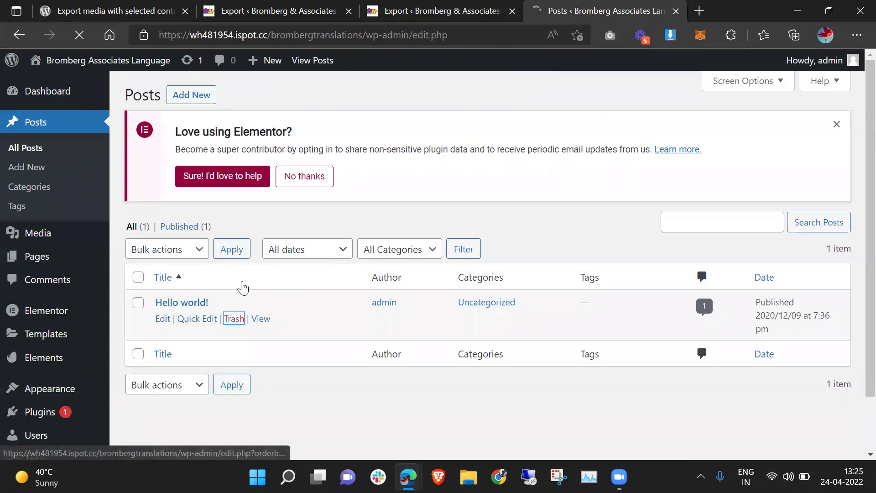
scroll(272, 239, down, 2)
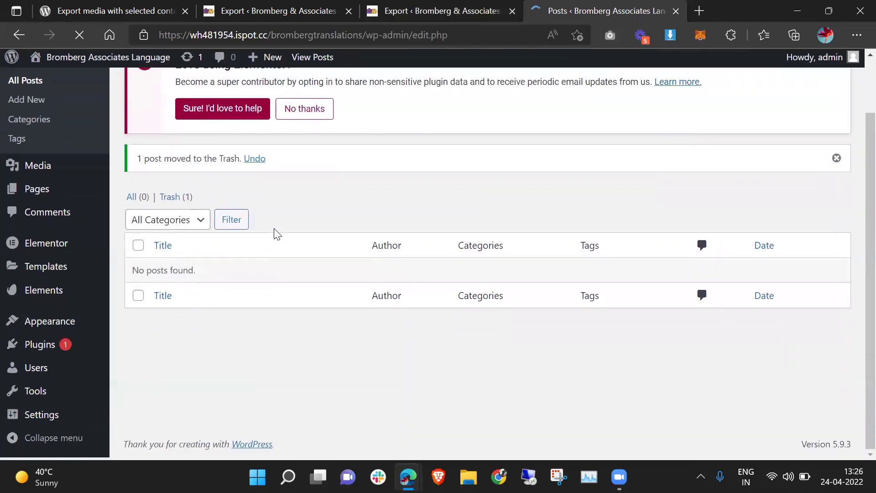
Open the new site's Import tool and install the WordPress importer.
mouse_move(59, 334)
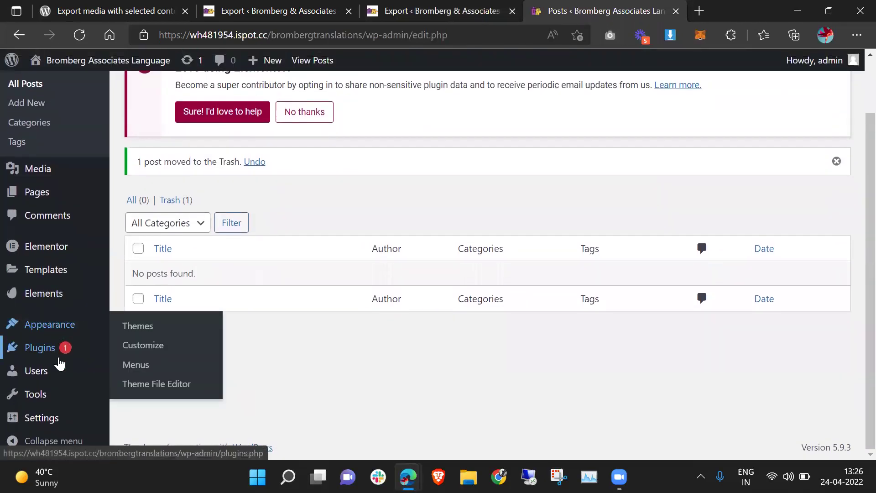
mouse_move(59, 392)
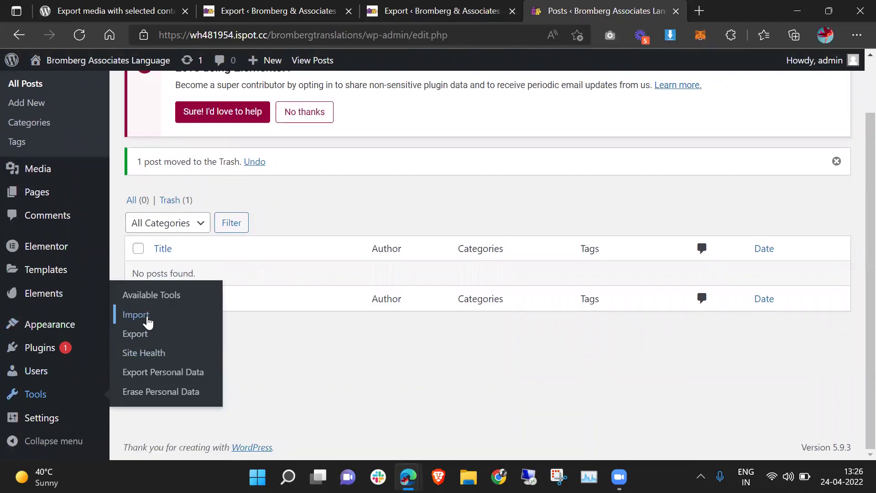
click(148, 320)
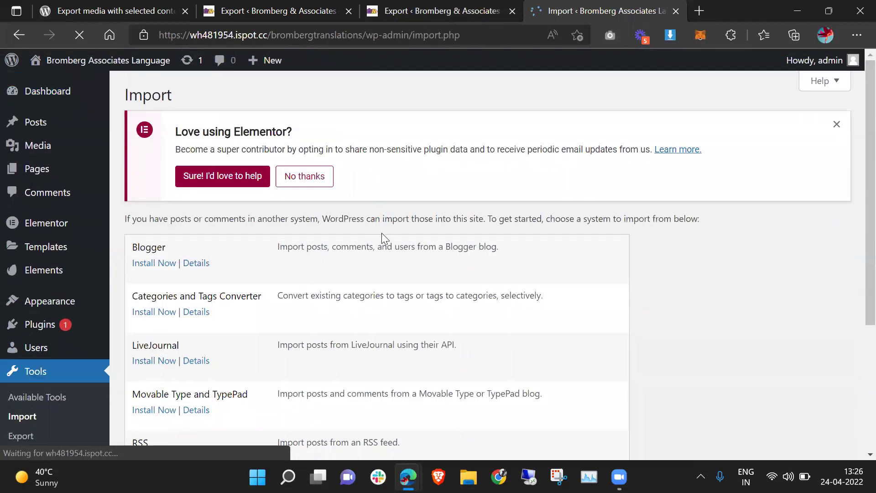
scroll(384, 237, down, 5)
click(155, 364)
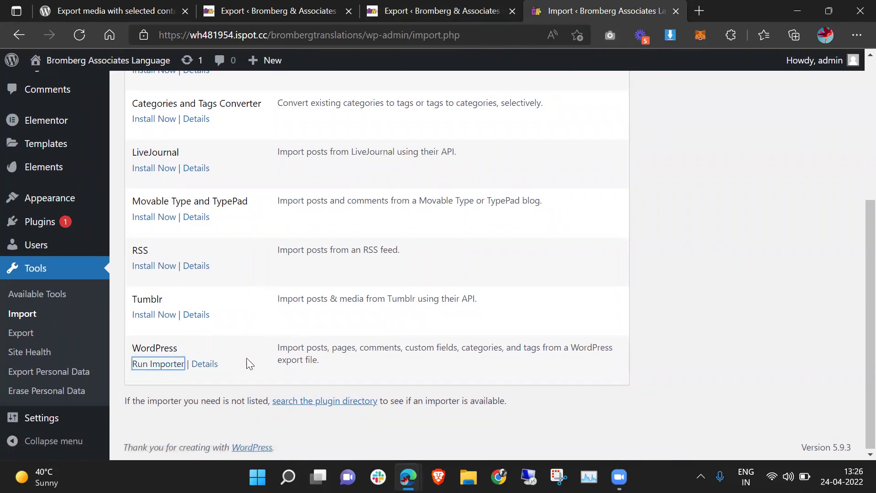
Reload the Import page and run the WordPress importer.
scroll(277, 226, up, 1)
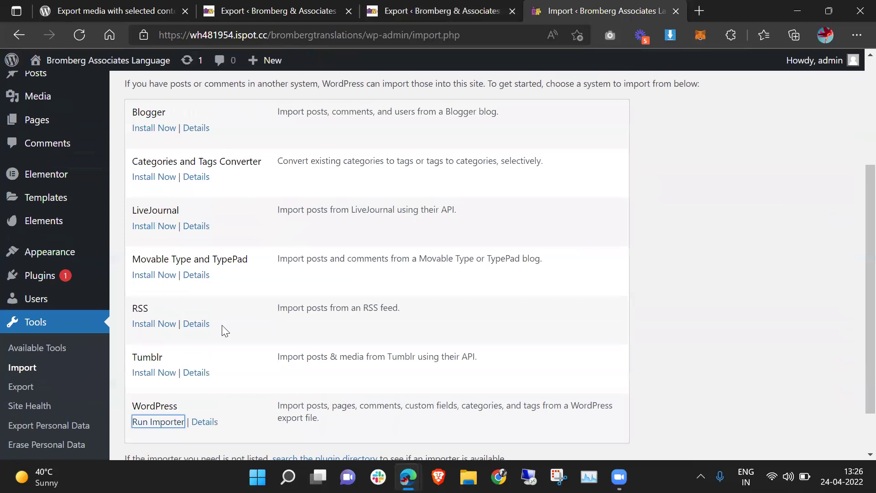
scroll(307, 264, down, 1)
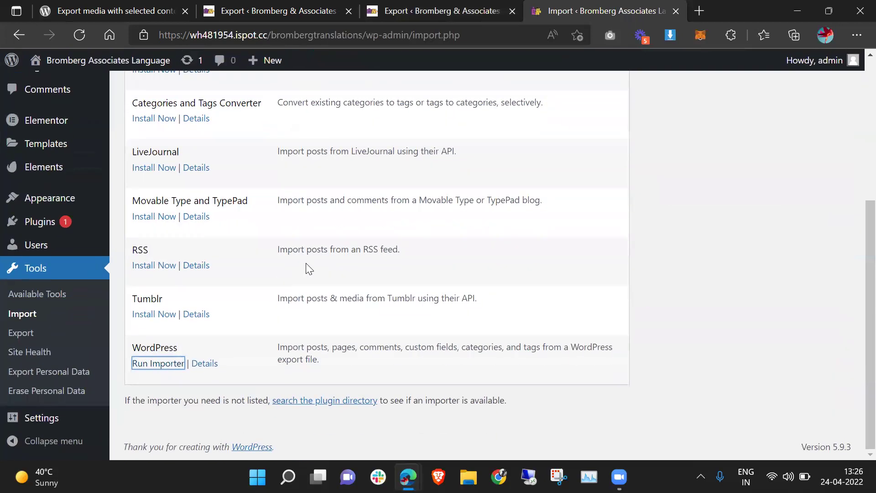
scroll(274, 222, up, 1)
scroll(273, 221, up, 1)
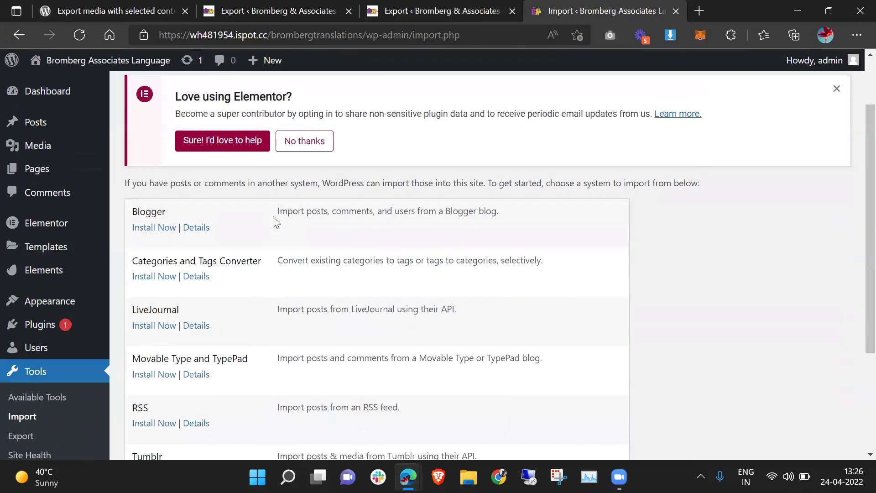
scroll(274, 221, down, 1)
scroll(196, 374, down, 1)
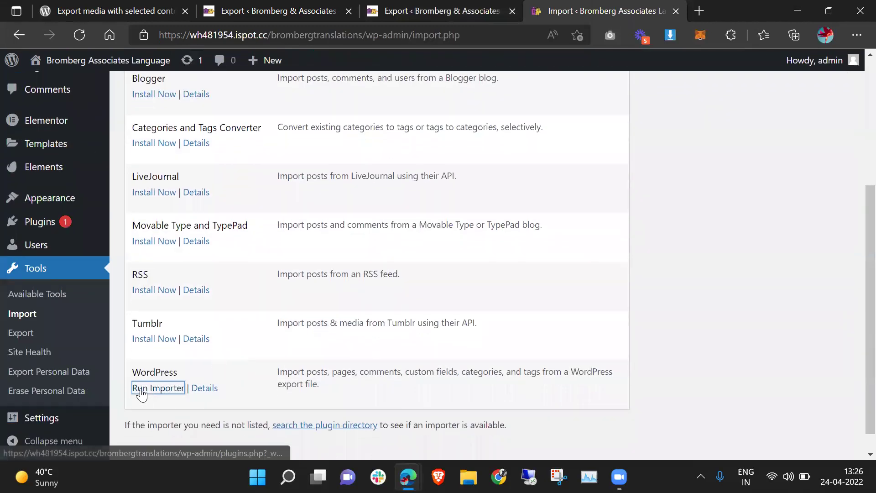
click(27, 319)
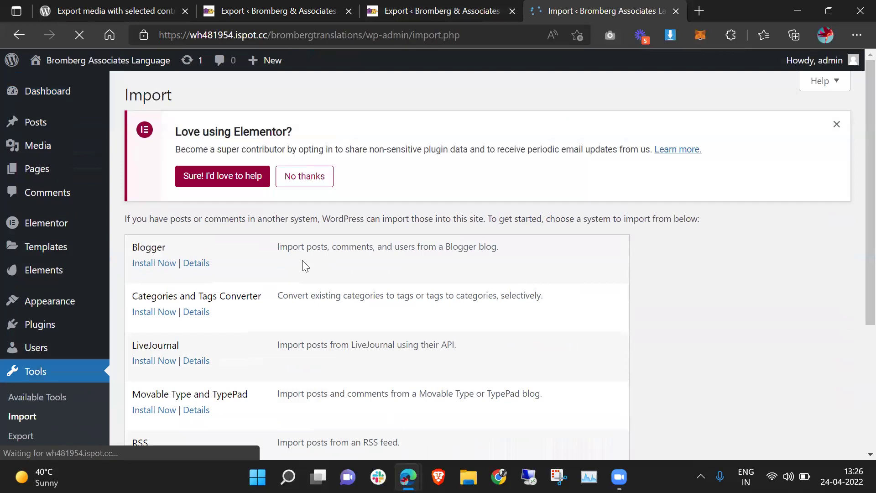
scroll(302, 265, down, 4)
click(154, 364)
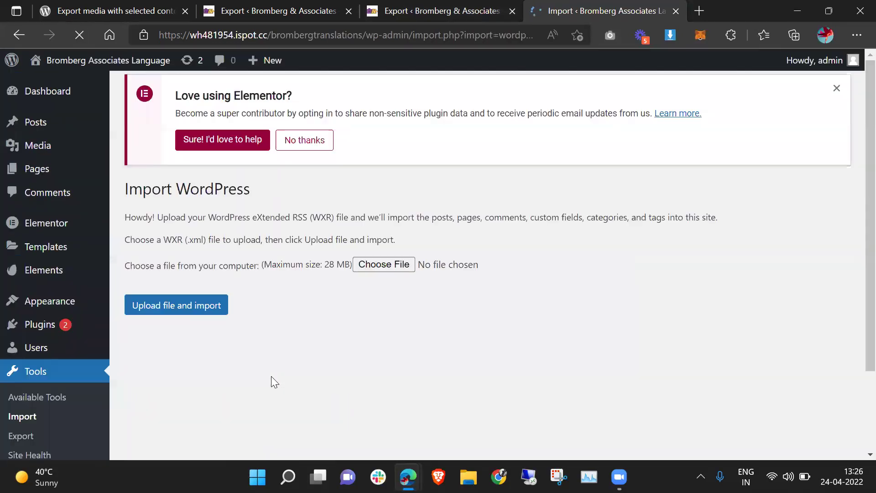
Choose brombergampassociates.WordPress.2022-04-24.xml from the Downloads folder and upload it for import.
click(379, 264)
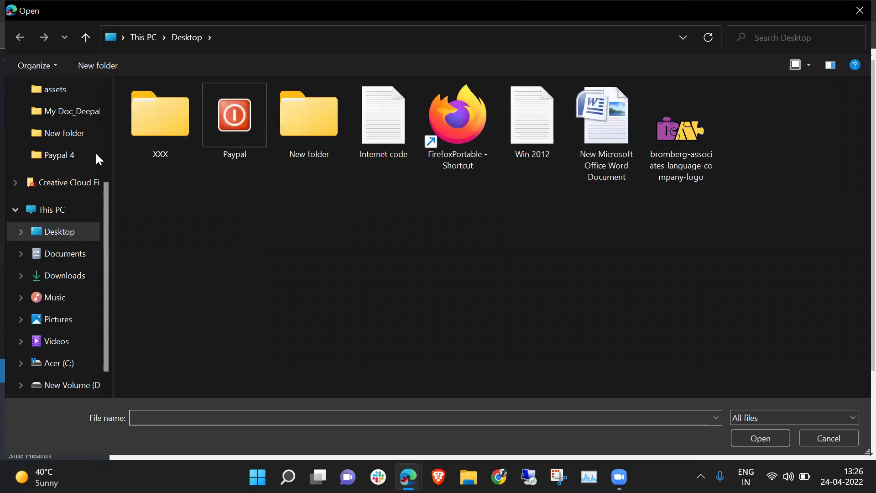
scroll(64, 117, up, 1)
scroll(71, 119, up, 2)
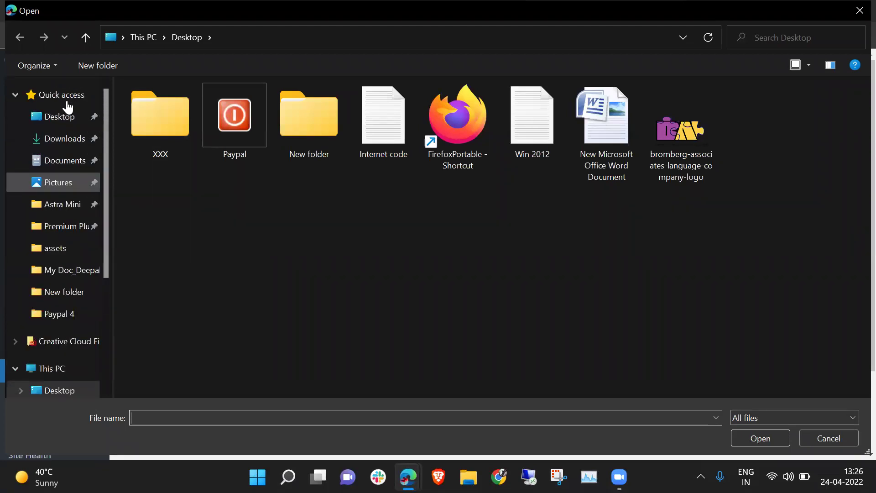
click(58, 139)
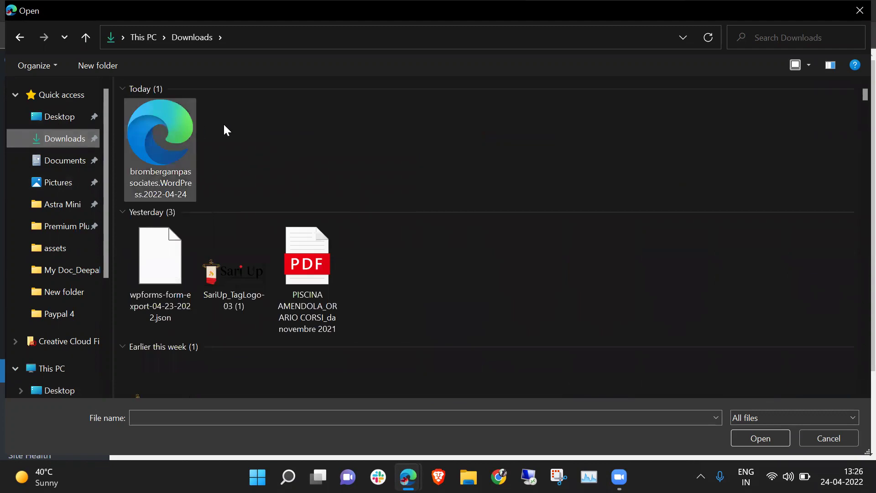
double_click(180, 158)
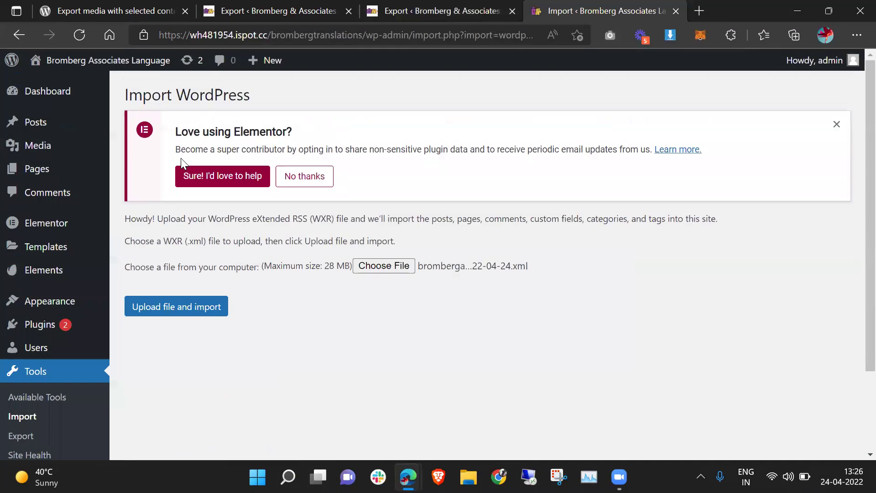
click(204, 315)
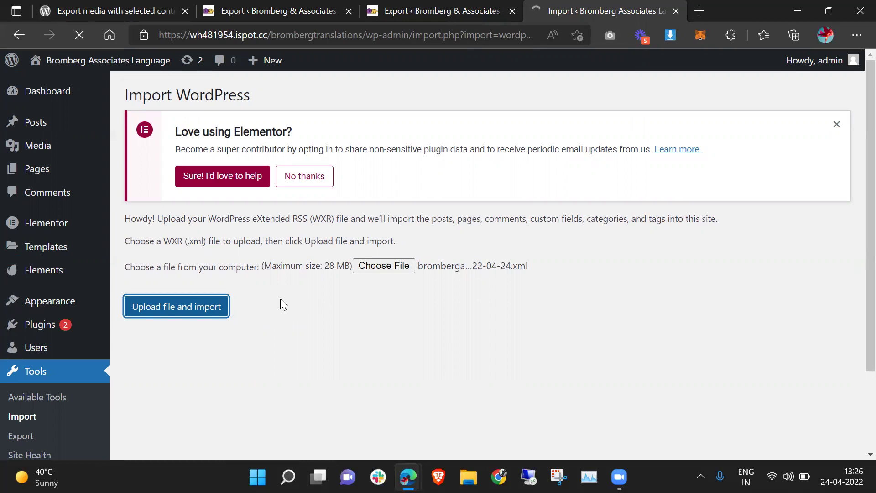
Review the author assignment entries and the attachment import option on the Import WordPress page.
scroll(281, 304, down, 1)
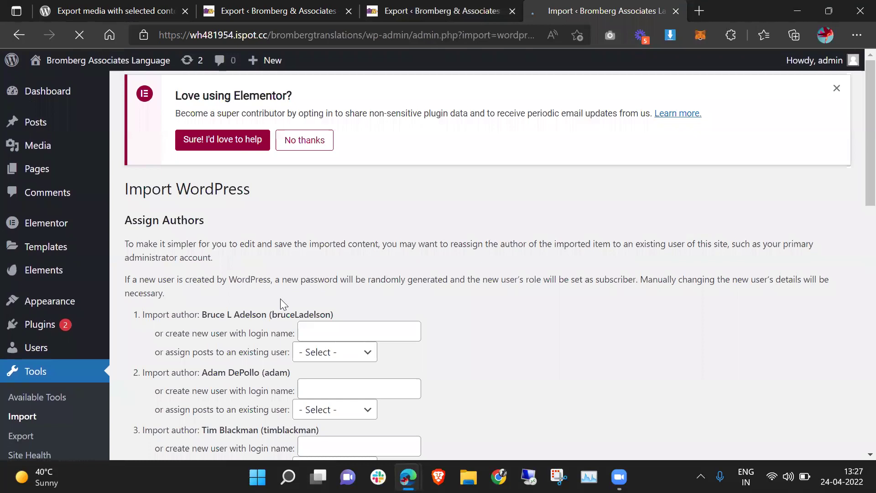
scroll(280, 298, down, 4)
scroll(280, 299, up, 4)
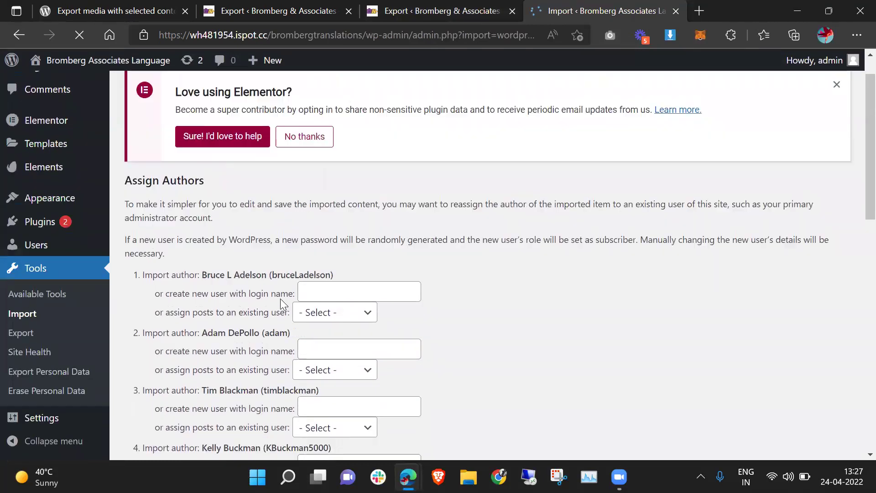
scroll(280, 298, up, 1)
scroll(319, 215, down, 15)
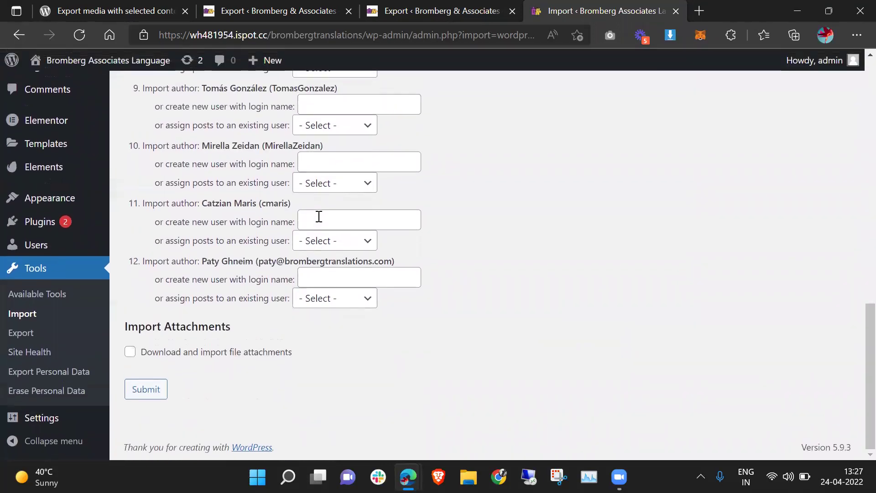
scroll(229, 310, up, 2)
scroll(229, 310, up, 7)
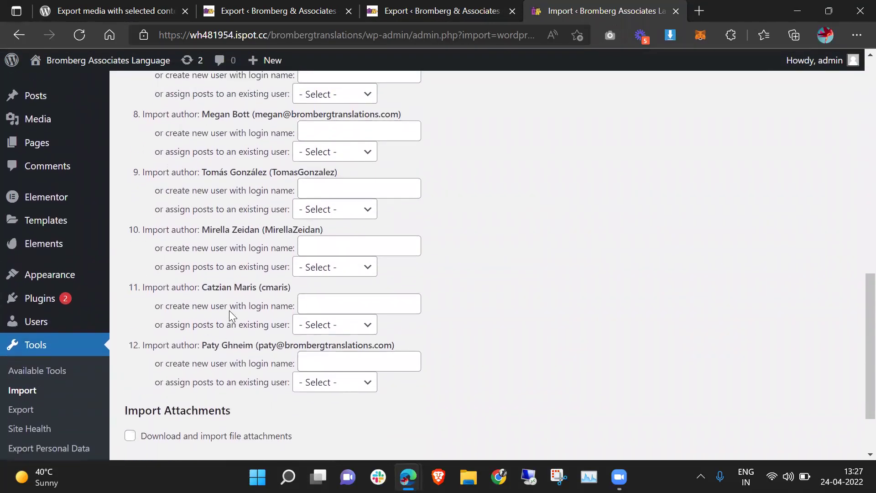
scroll(229, 310, up, 6)
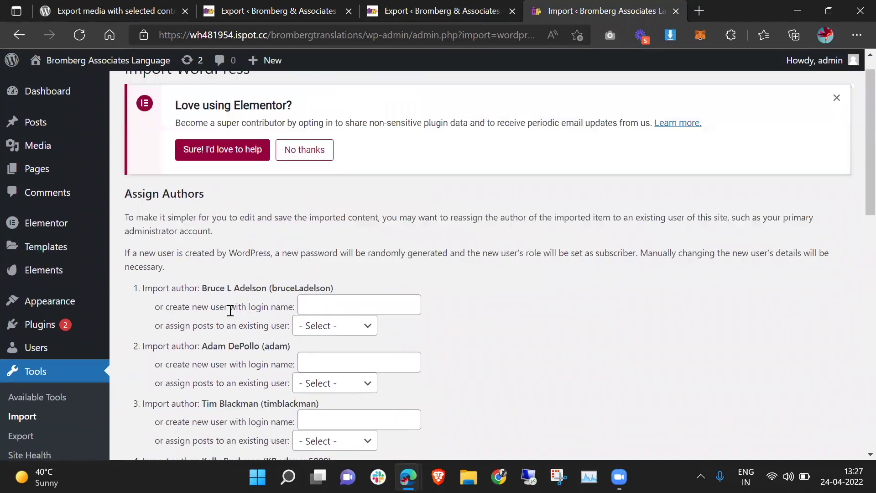
scroll(226, 249, down, 4)
scroll(233, 248, down, 5)
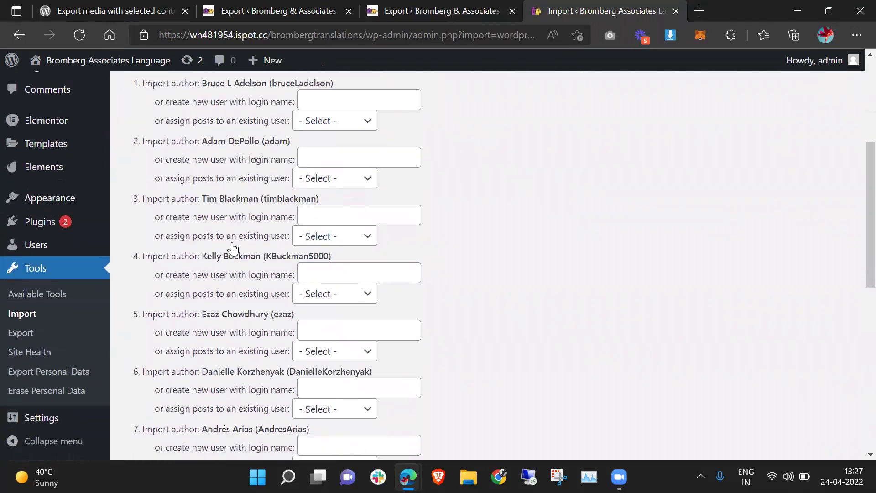
scroll(251, 196, down, 5)
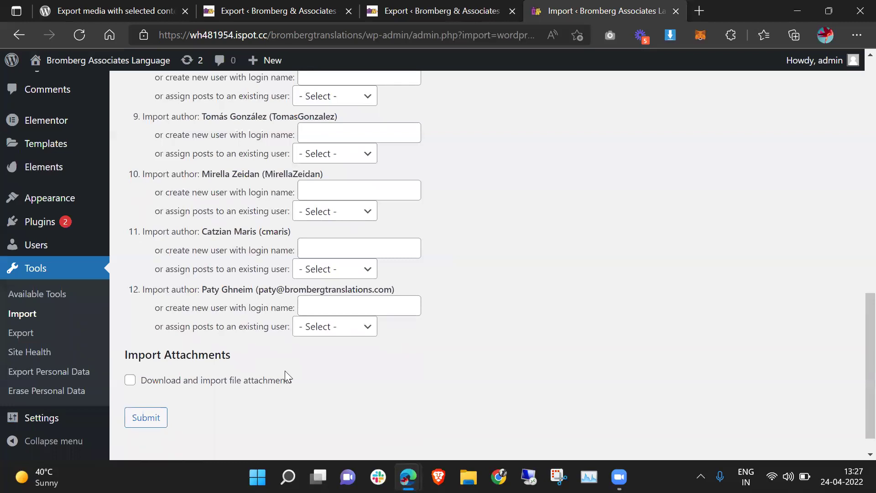
scroll(285, 370, up, 1)
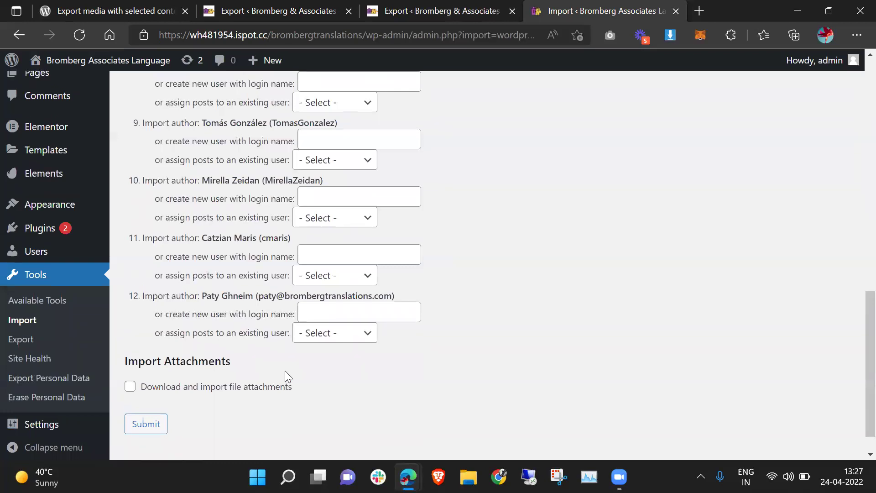
Enable downloading and importing of file attachments, and assign the posts of import authors 1 to 4 to the existing admin user.
click(222, 388)
scroll(208, 344, up, 3)
scroll(208, 343, up, 8)
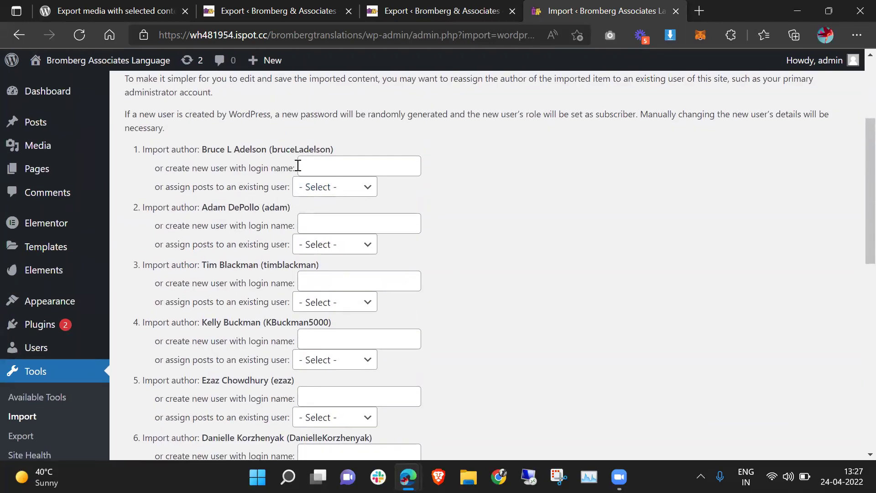
click(324, 189)
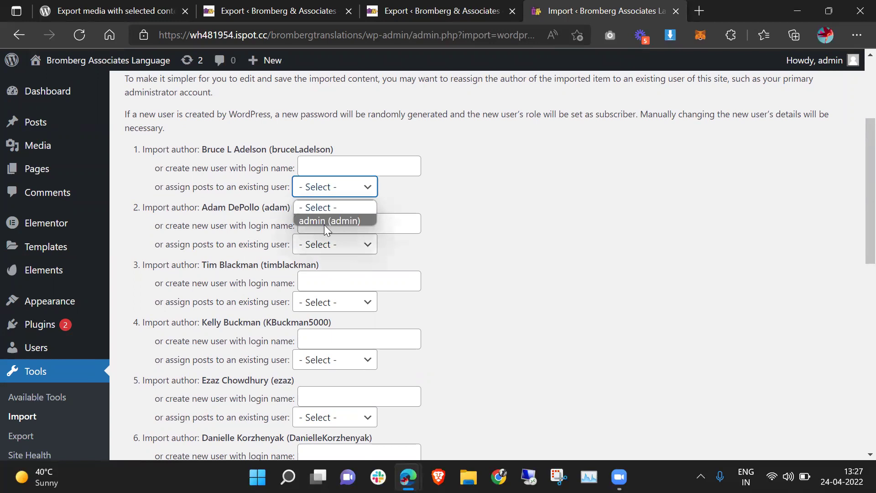
click(324, 223)
click(338, 253)
click(331, 276)
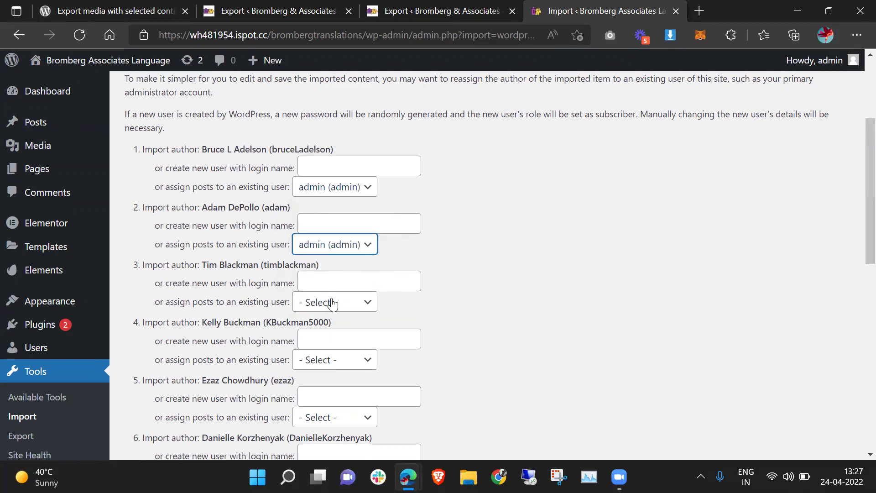
click(333, 300)
click(330, 336)
click(329, 362)
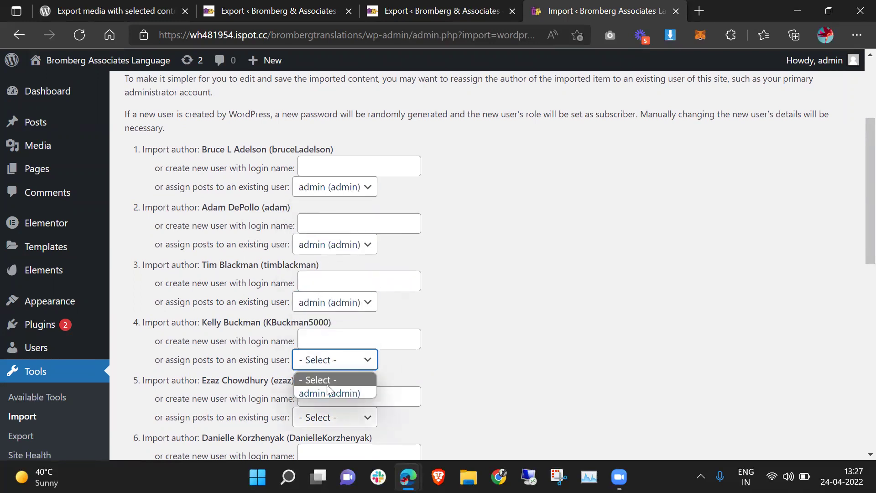
click(326, 393)
Assign the posts of import authors 5 to 7 to the existing admin user.
scroll(296, 319, down, 3)
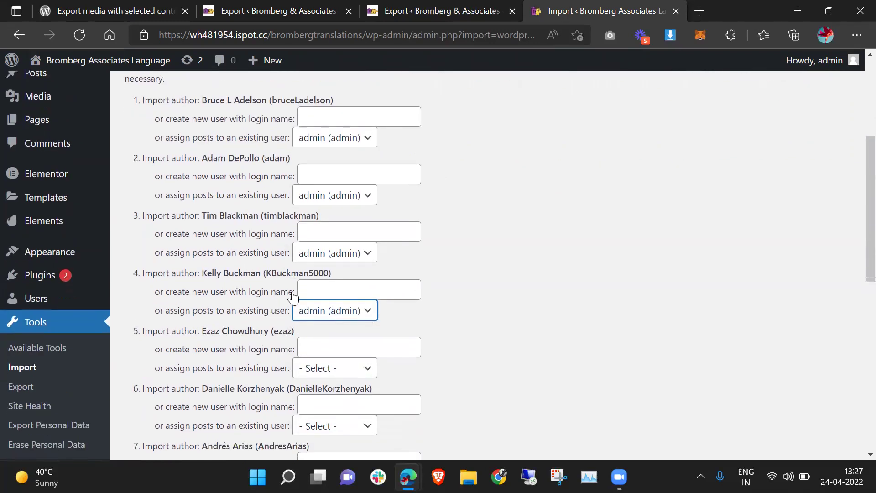
click(337, 319)
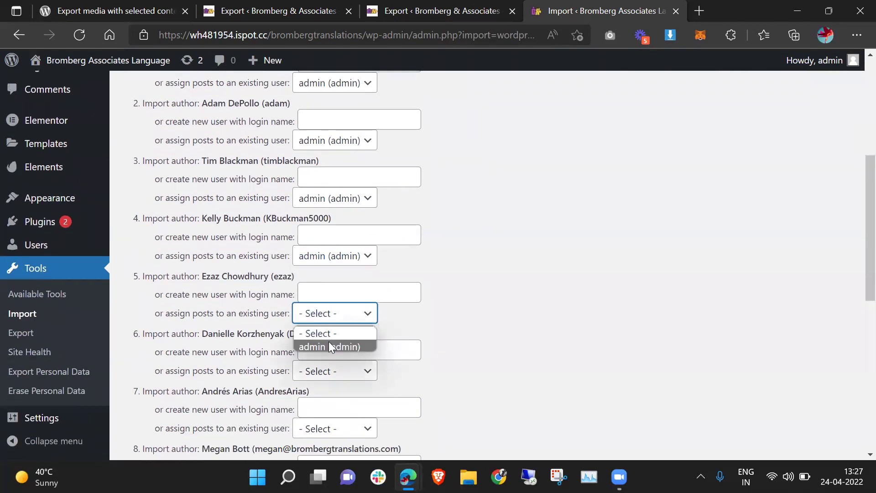
click(328, 342)
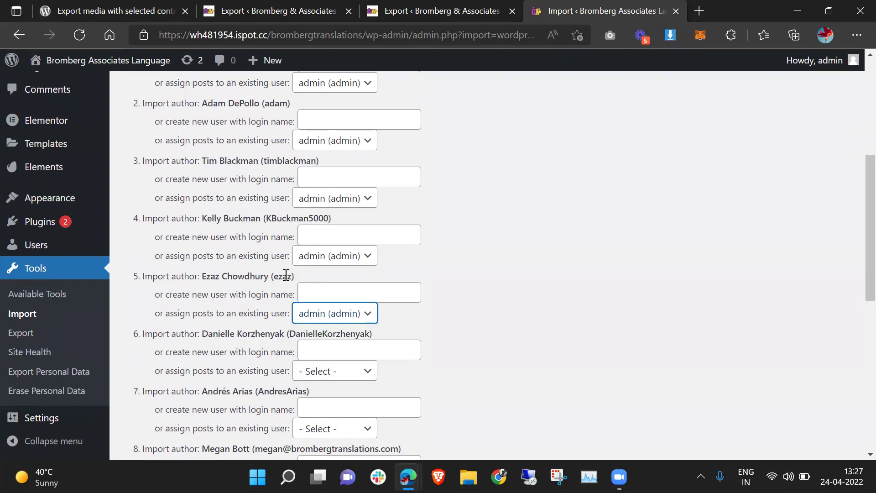
click(324, 371)
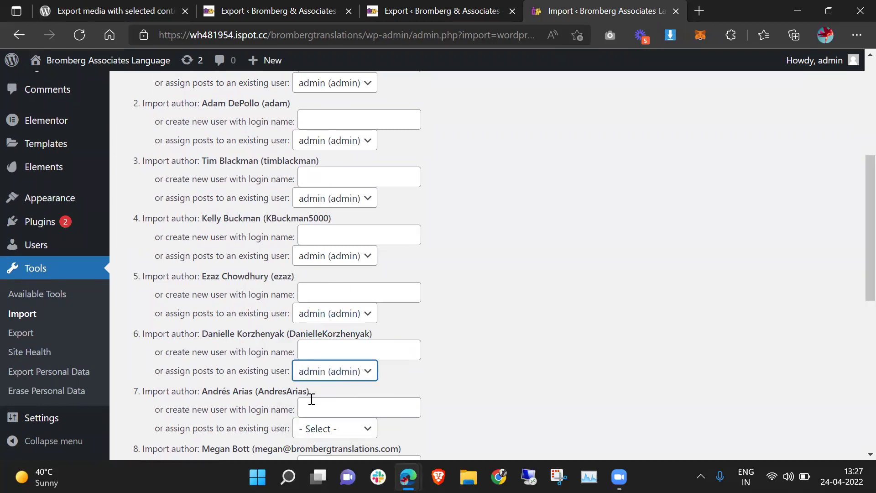
click(311, 404)
scroll(311, 401, down, 3)
click(352, 337)
click(328, 367)
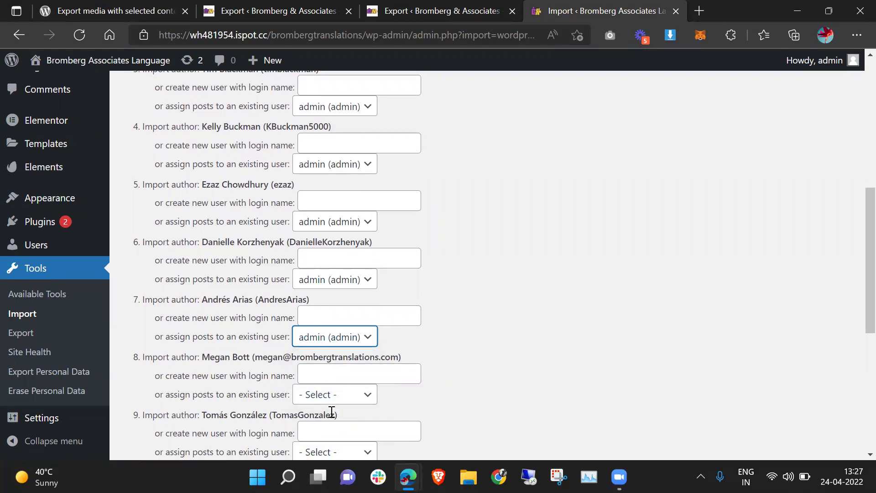
Assign the posts of import authors 8 to 10 to the existing admin user.
click(340, 394)
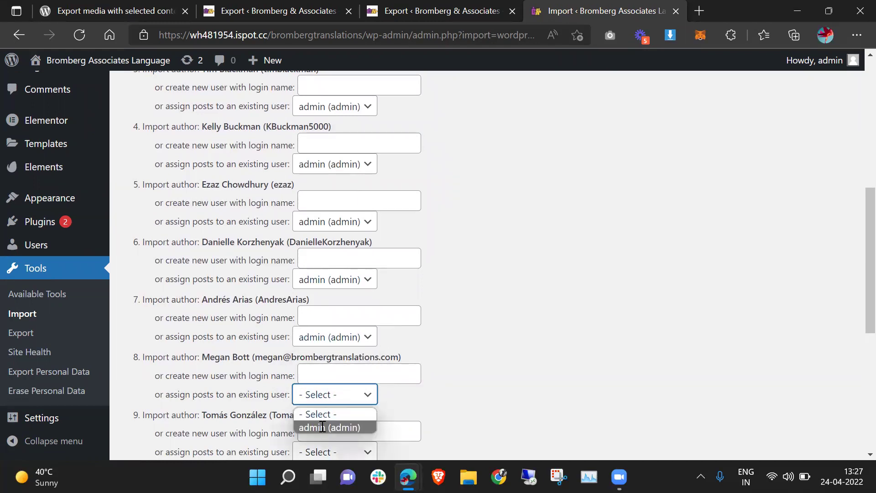
click(322, 427)
scroll(351, 384, down, 2)
click(350, 353)
click(333, 378)
click(341, 403)
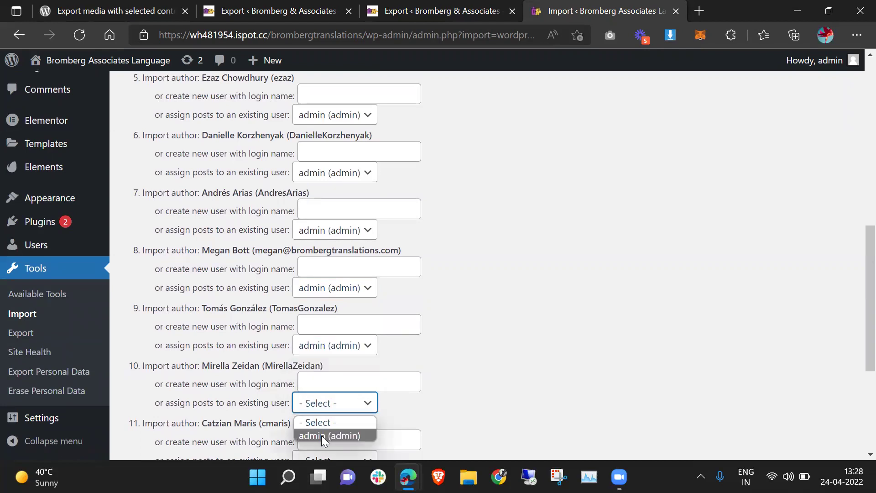
click(322, 435)
Assign the posts of import authors 11 and 12 to the existing admin user and submit the import.
scroll(328, 411, down, 2)
click(339, 372)
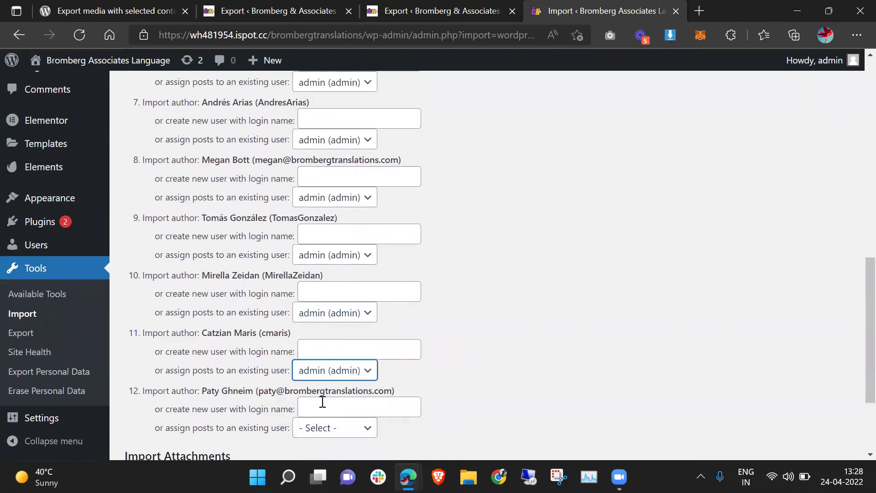
click(322, 404)
scroll(322, 401, down, 1)
click(320, 391)
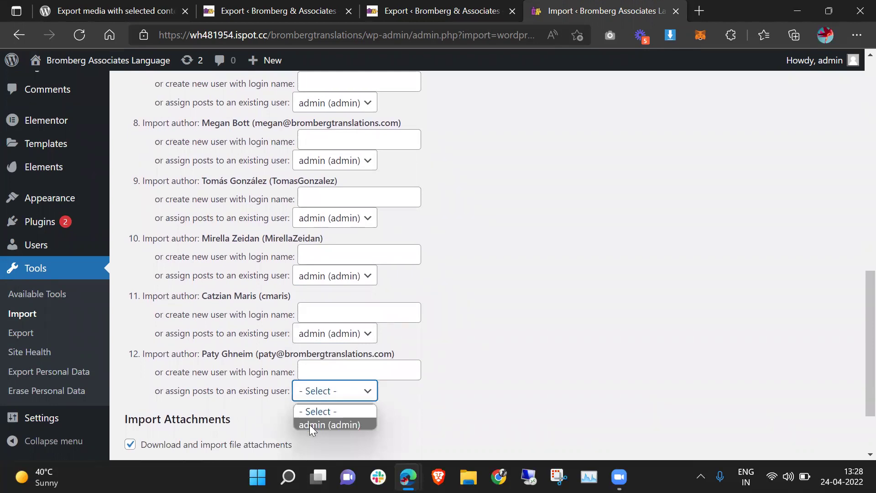
click(310, 424)
scroll(249, 385, down, 2)
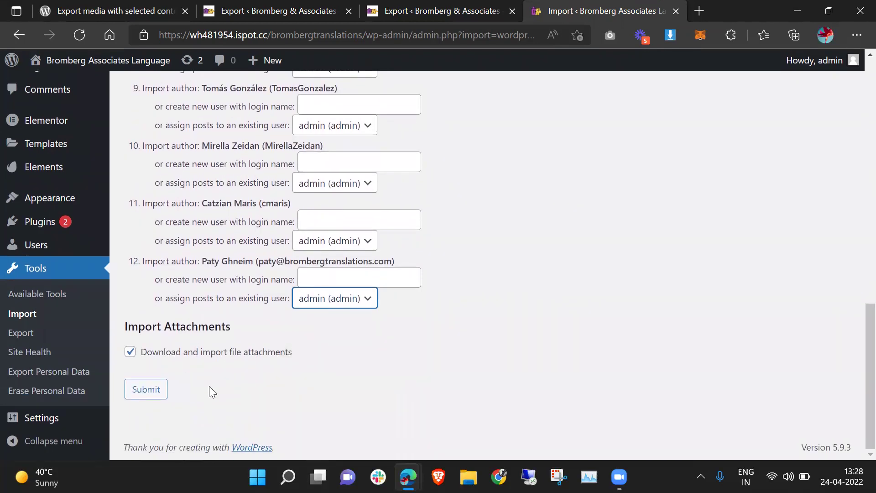
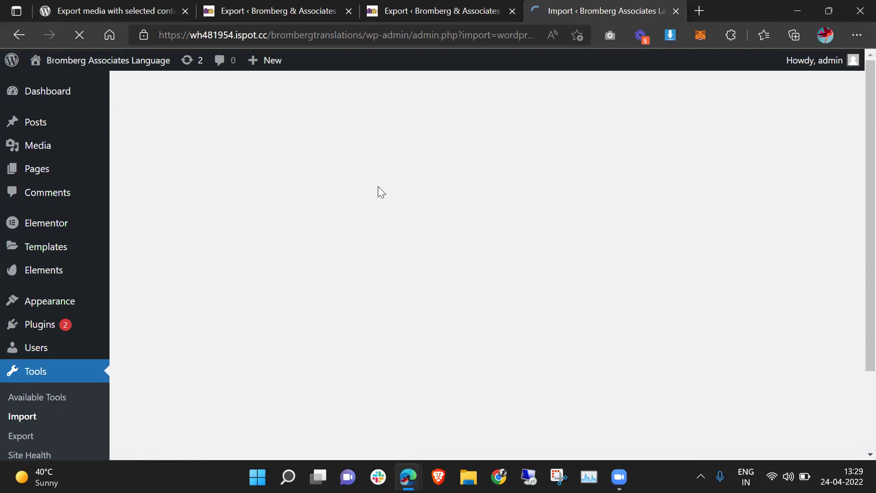
Check the new site's Posts list in a separate tab while the import runs, and return to the Import page.
middle_click(72, 130)
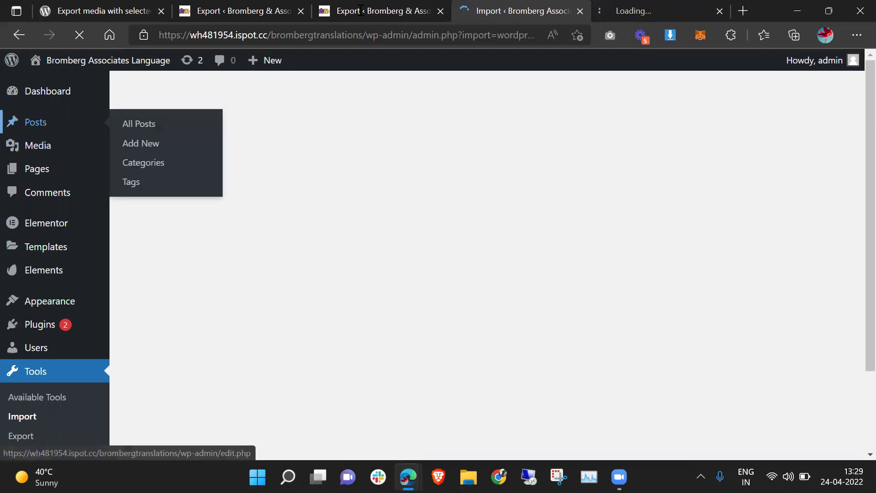
click(621, 8)
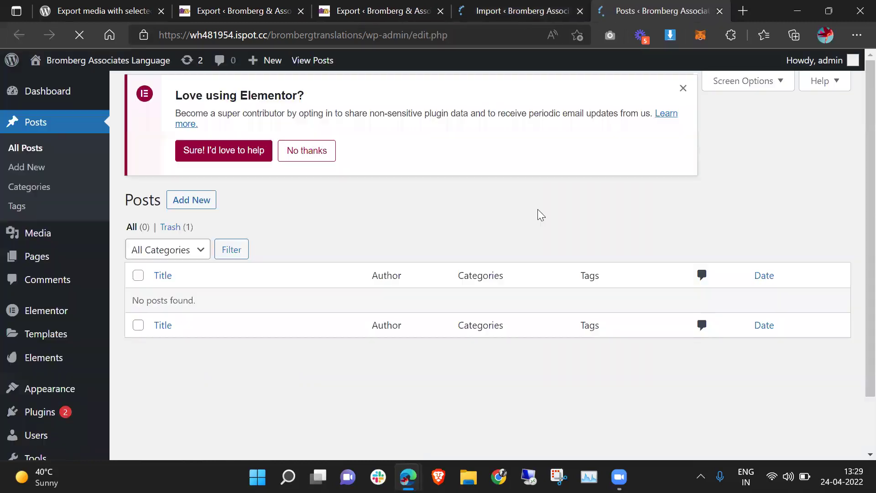
click(538, 10)
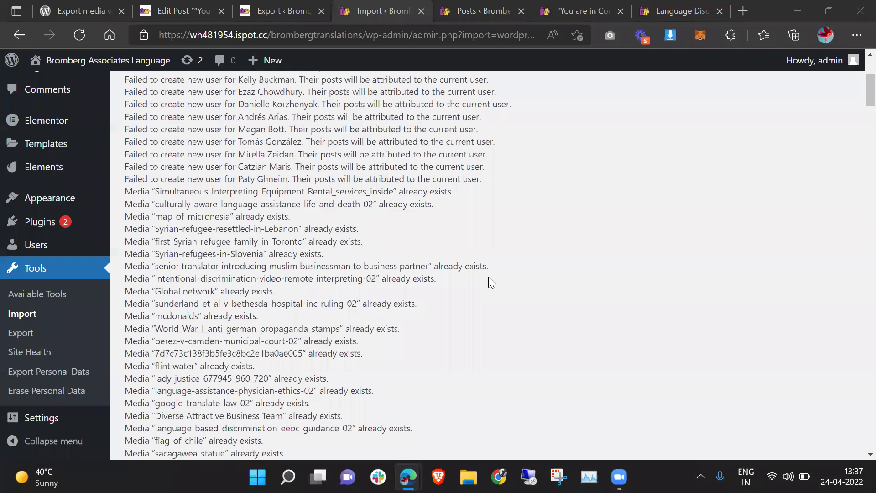
Review the import log through to its completion message at the end of the page.
scroll(488, 276, down, 20)
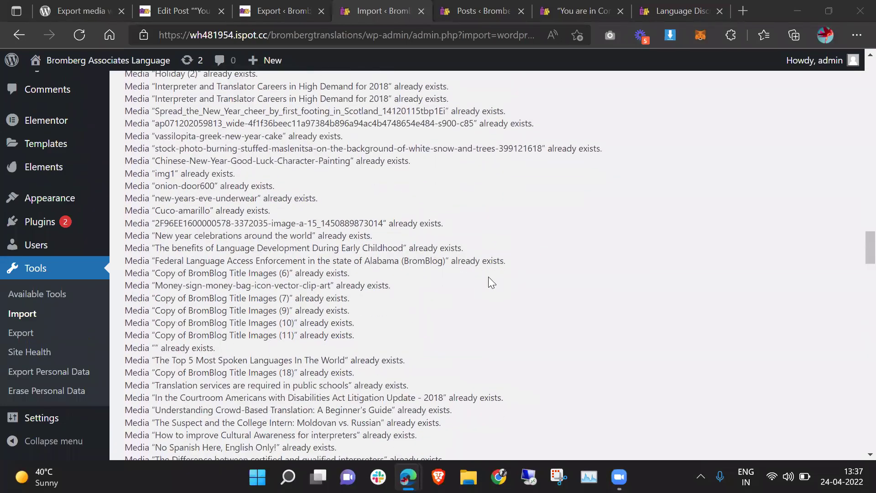
scroll(488, 277, down, 20)
scroll(488, 282, down, 7)
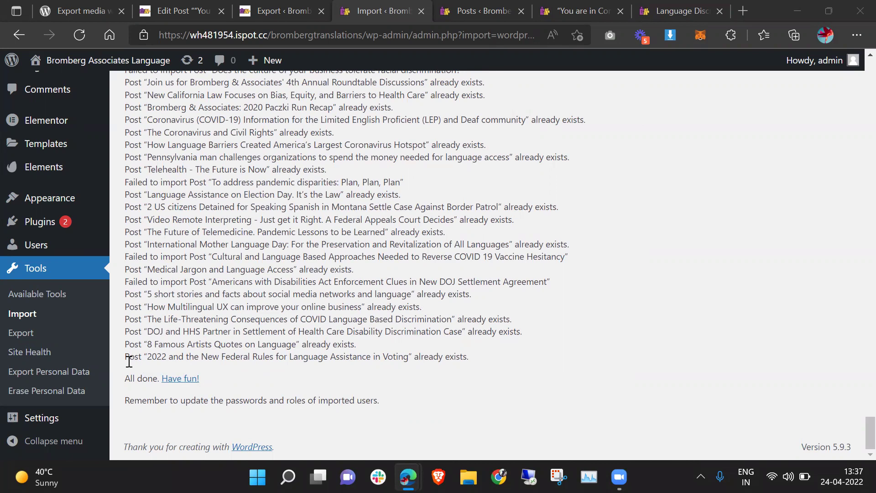
double_click(151, 374)
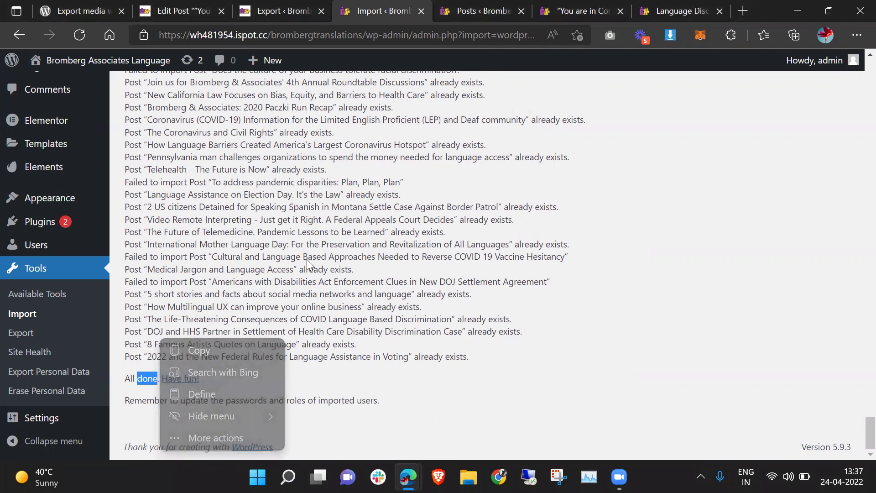
scroll(230, 248, up, 3)
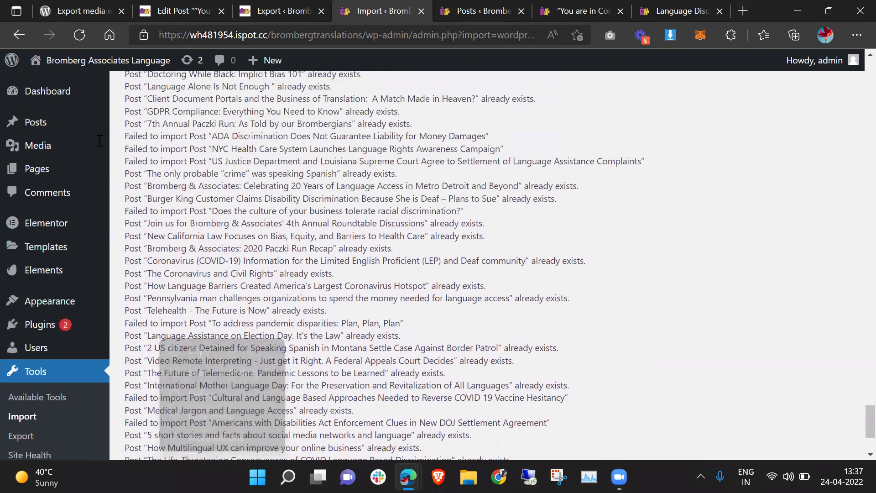
Open the new site's Posts list in another tab and look over the imported posts.
middle_click(71, 128)
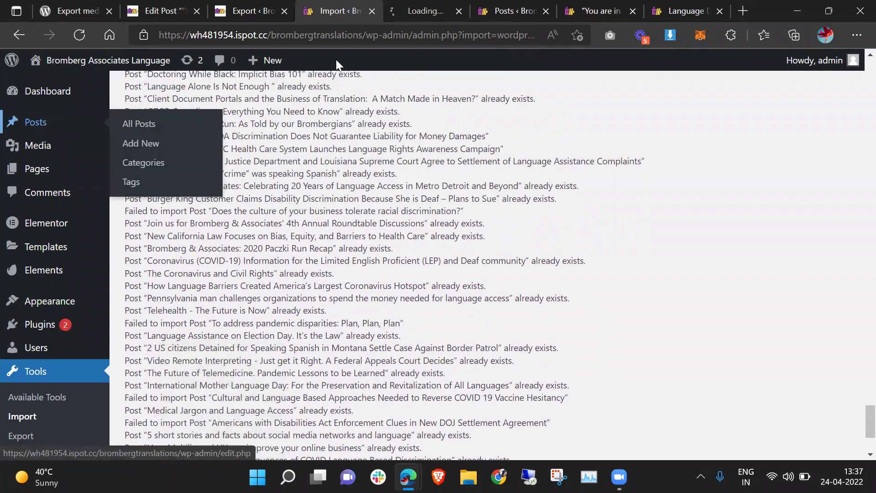
click(408, 4)
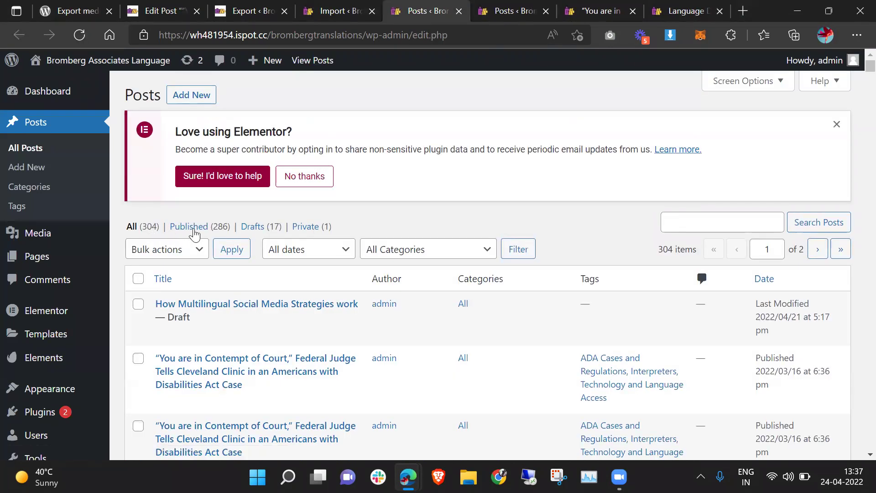
scroll(302, 225, down, 2)
scroll(303, 225, down, 1)
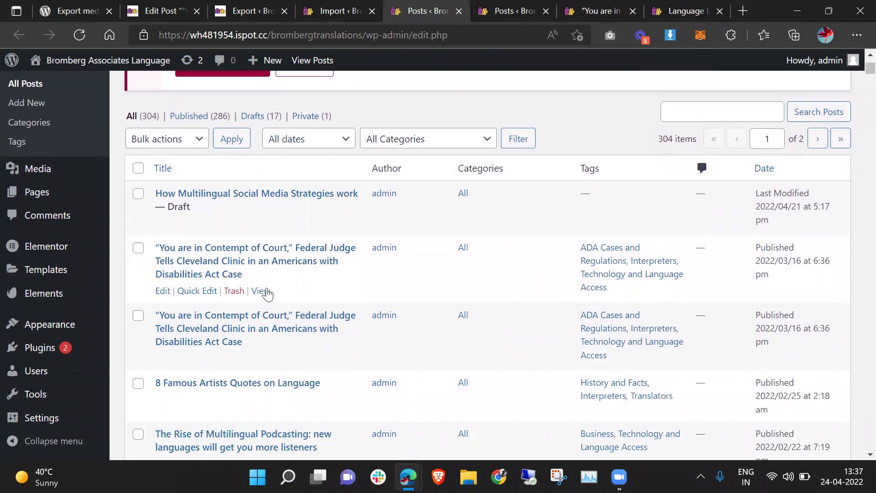
View the first published "You are in Contempt of Court" post in a new tab and examine its banner image and text.
ctrl+click(260, 291)
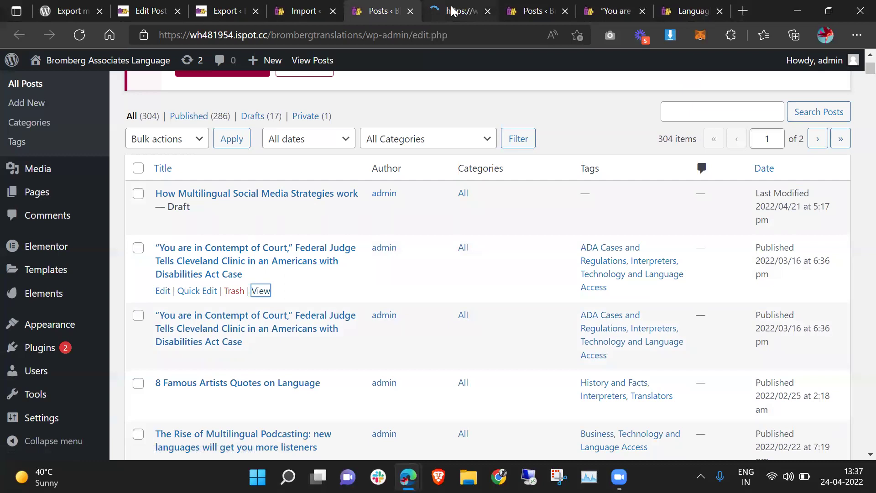
click(452, 10)
scroll(454, 167, down, 5)
scroll(453, 165, up, 8)
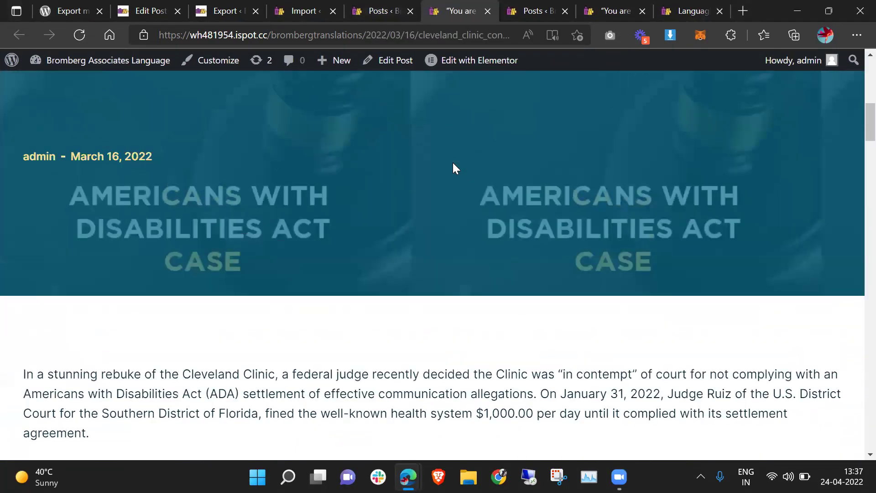
scroll(486, 254, down, 2)
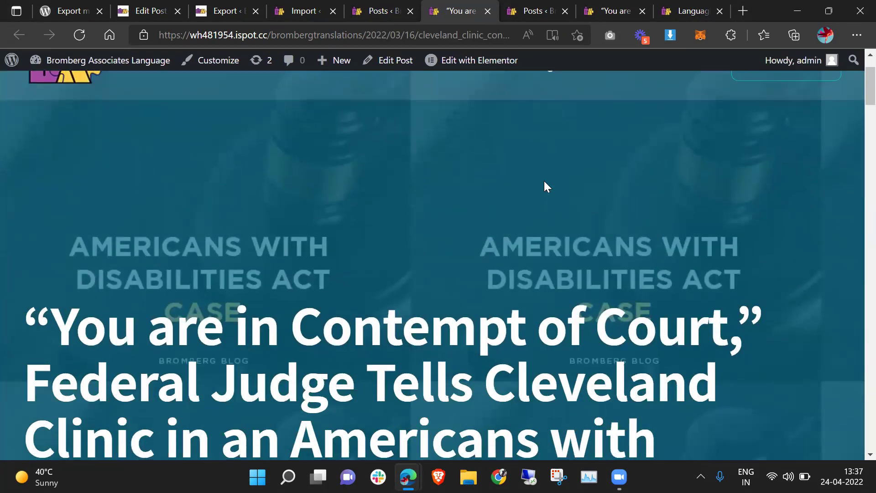
scroll(410, 205, up, 2)
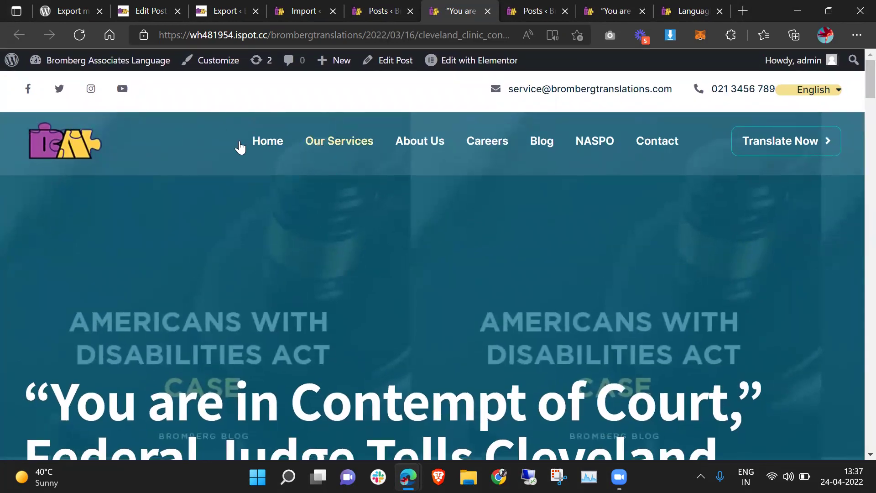
scroll(702, 230, down, 1)
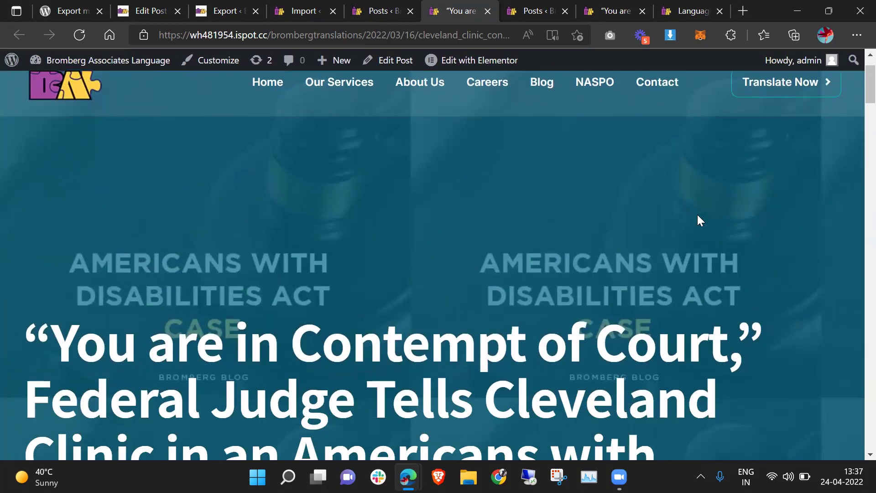
scroll(697, 221, down, 15)
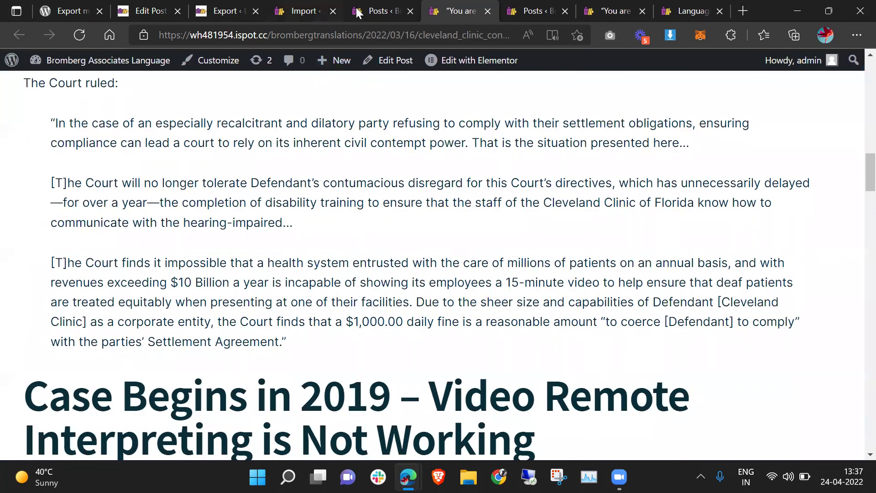
Open the same "You are in Contempt of Court" post in the editor and check its content, categories, tags and featured image.
click(358, 13)
click(162, 292)
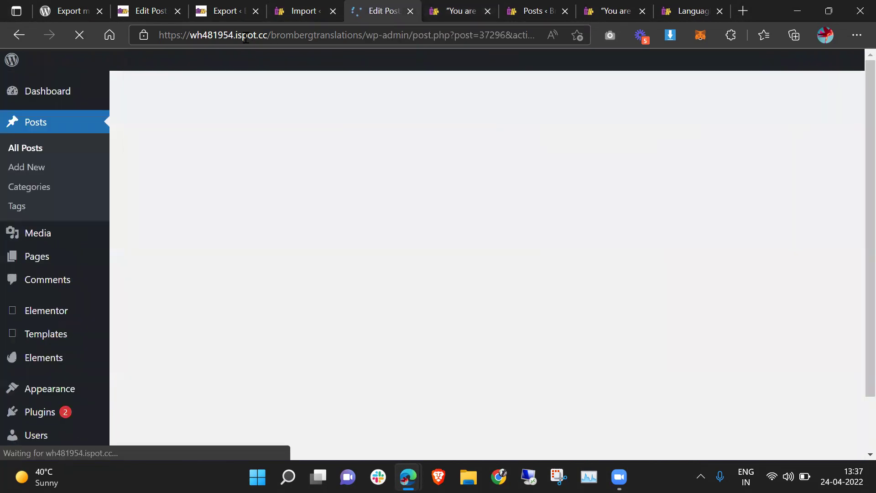
scroll(450, 184, down, 8)
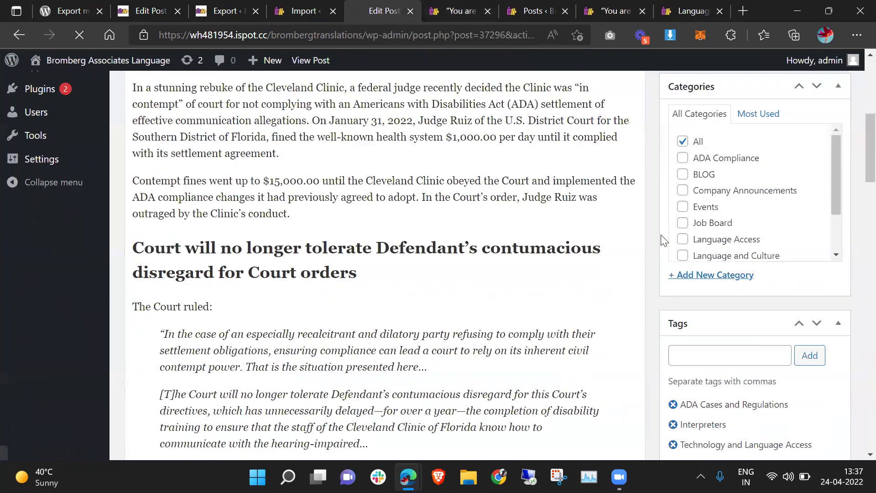
scroll(663, 239, down, 13)
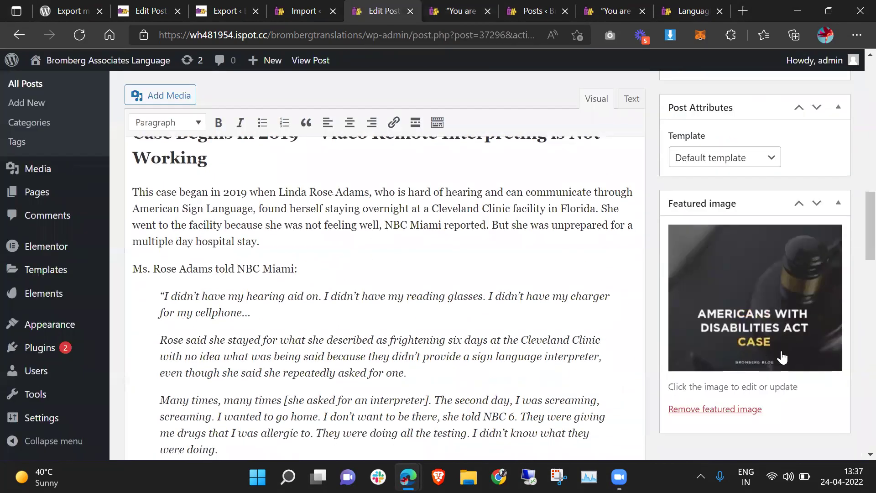
scroll(682, 292, up, 20)
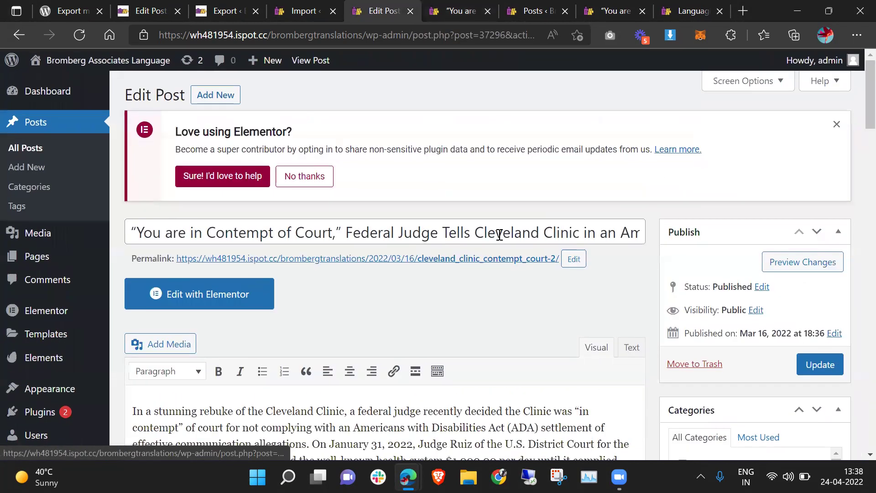
Search the live site's post editor for the imported post's full title, "You are in Contempt of Court," Federal Judge Tells Cleveland Clinic in an Americans with Disabilities Act Case.
triple_click(371, 233)
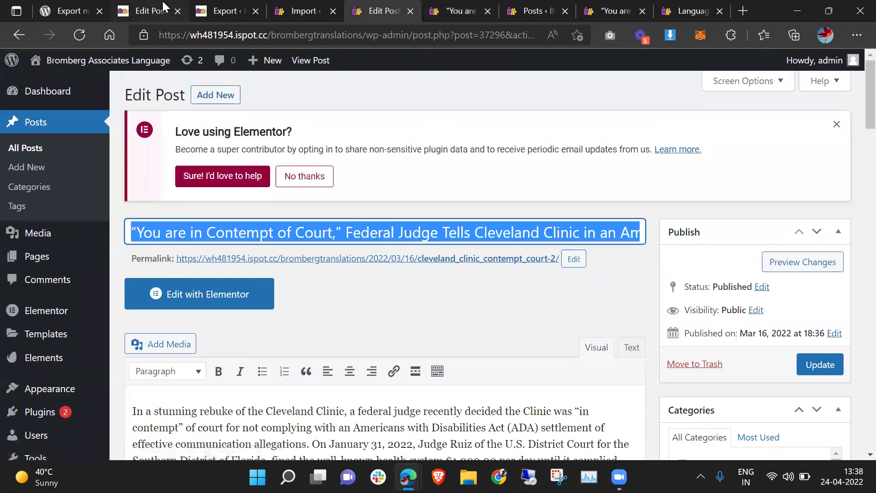
click(163, 7)
key(ctrl+f)
text("You are in Contempt of Court," Federal Judge Tells Cleveland Clinic in an Americans with Disabilities Act Case)
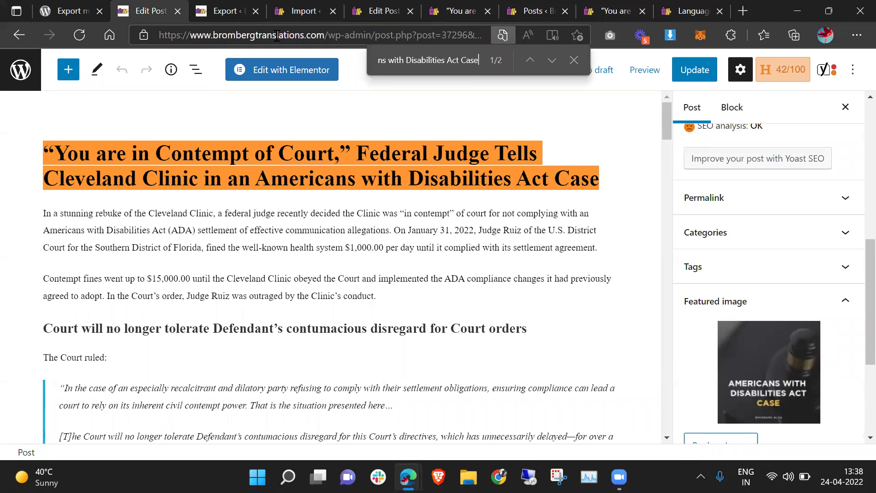
Examine the original post's featured image, remaining post settings and body text on the live site for comparison with the import.
scroll(769, 393, down, 1)
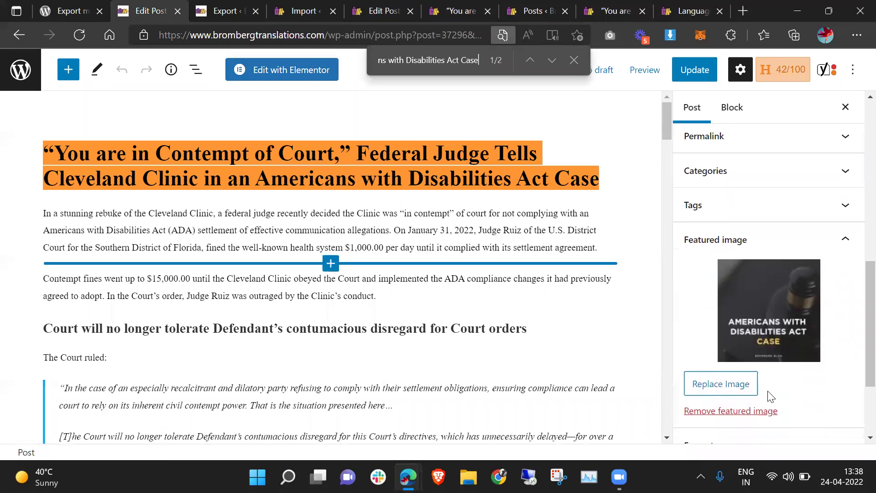
scroll(796, 319, down, 2)
scroll(581, 262, down, 3)
scroll(581, 263, down, 15)
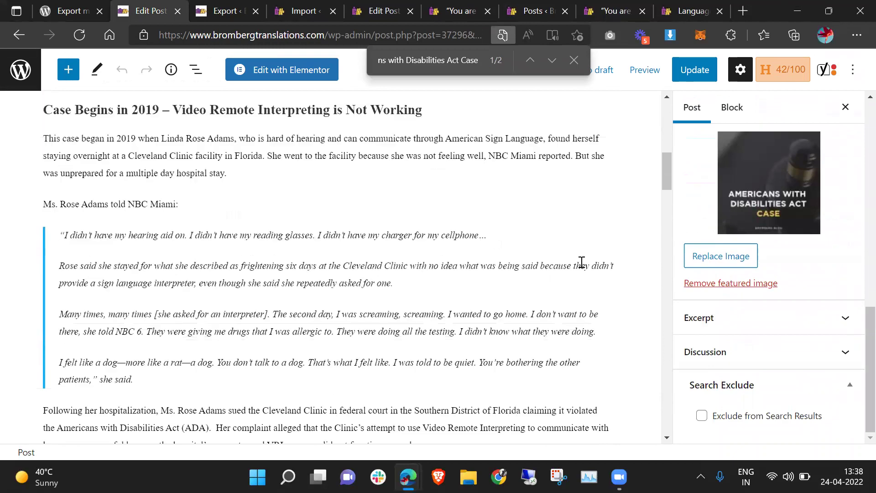
scroll(537, 249, up, 5)
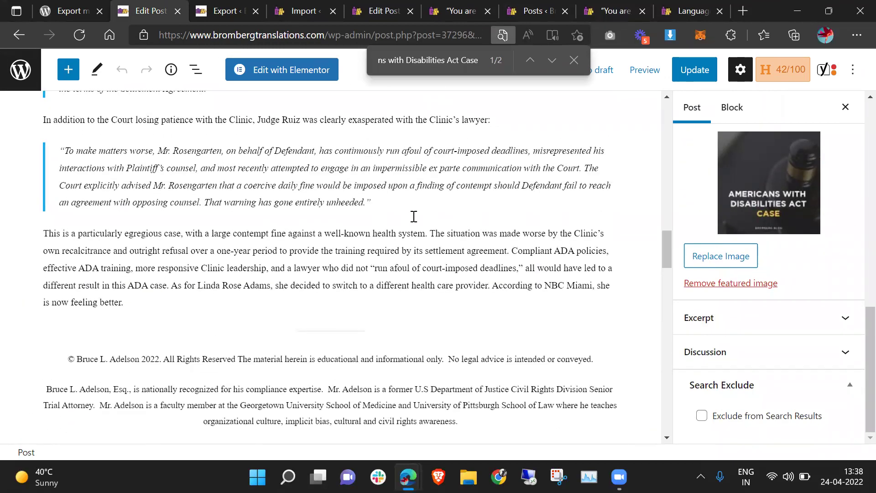
Return to the imported post's editor on the new site and dismiss the "Love using Elementor?" notice.
click(303, 11)
click(372, 6)
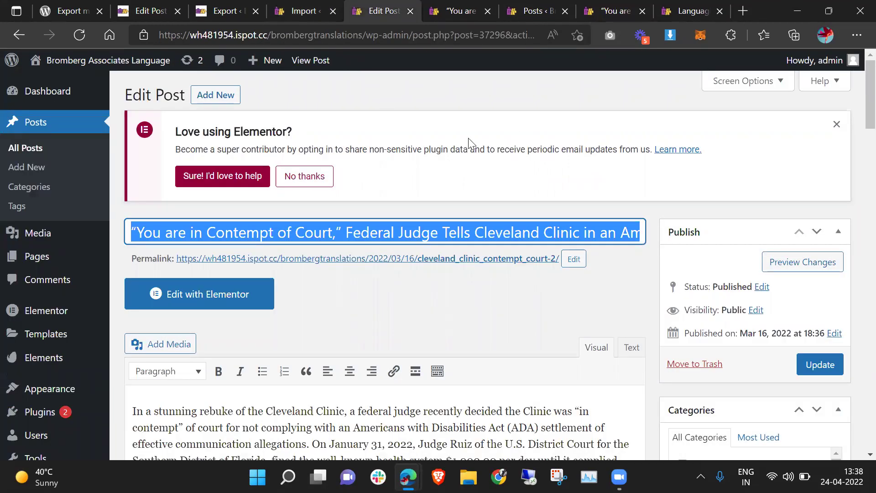
click(836, 124)
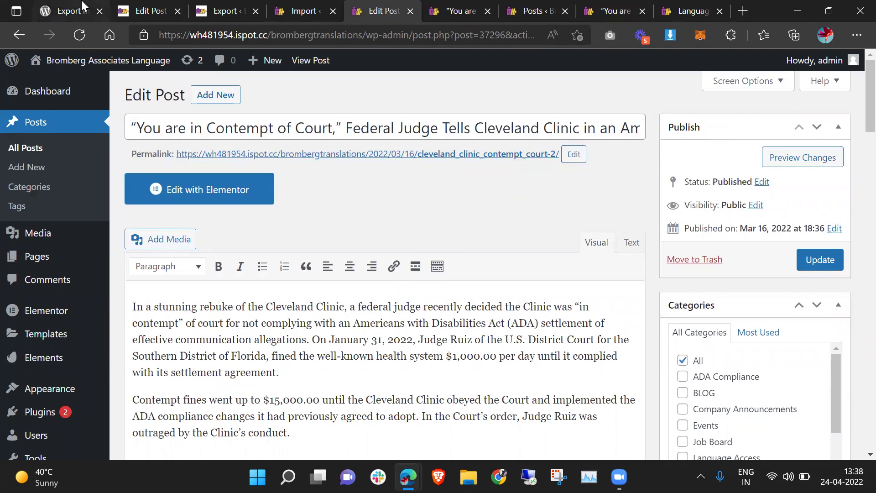
Return to the "Export media with selected content" plugin page and clear the browser's address field.
click(83, 10)
click(308, 35)
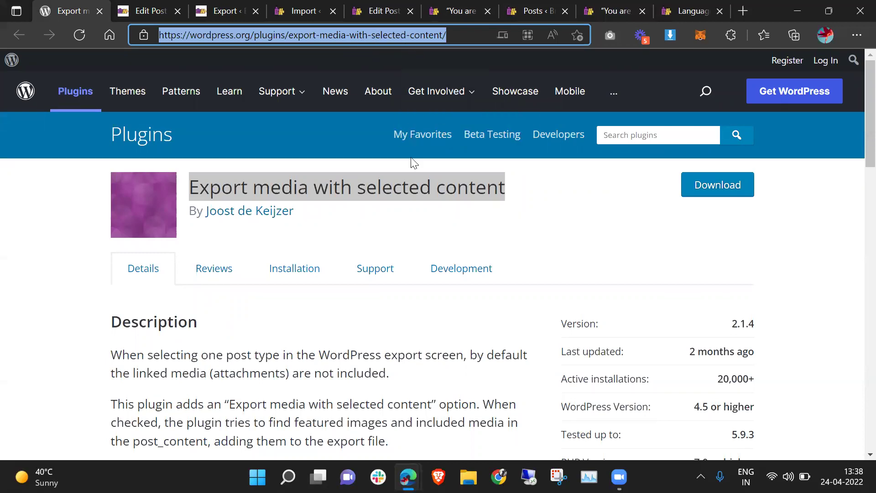
key(BackSpace)
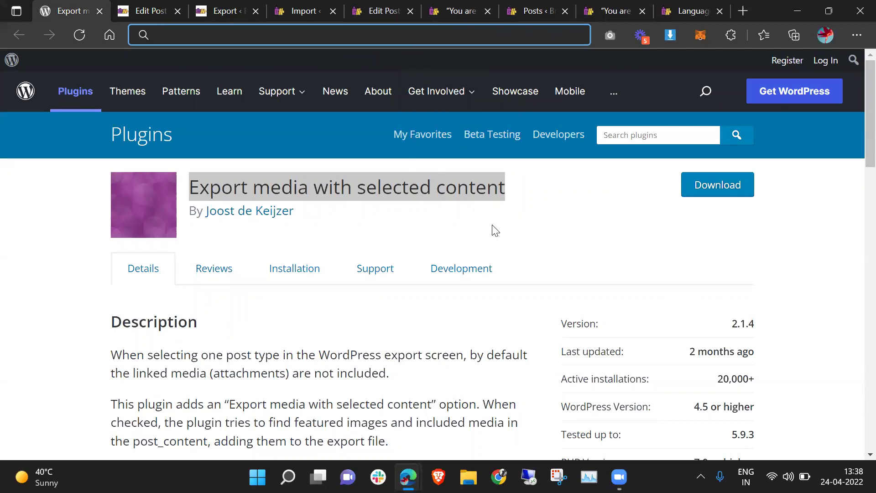